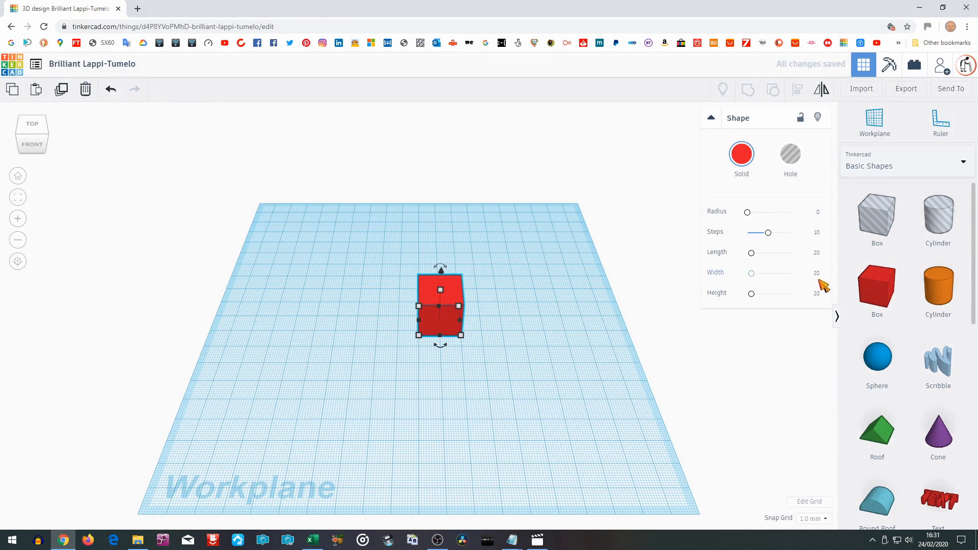
Set the box's length to 56, width to 34, height to 1 and radius to 1.
left_click(816, 253)
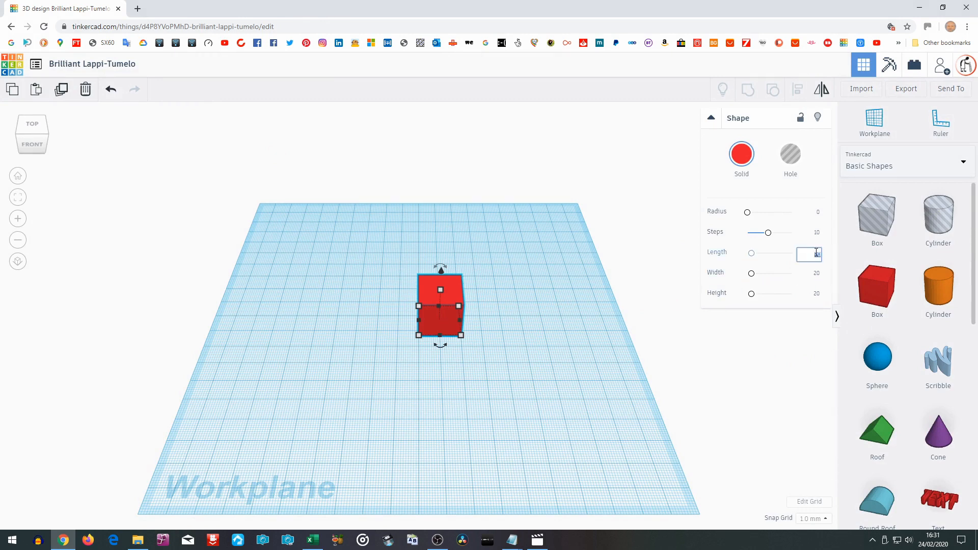
type("56")
key("Return")
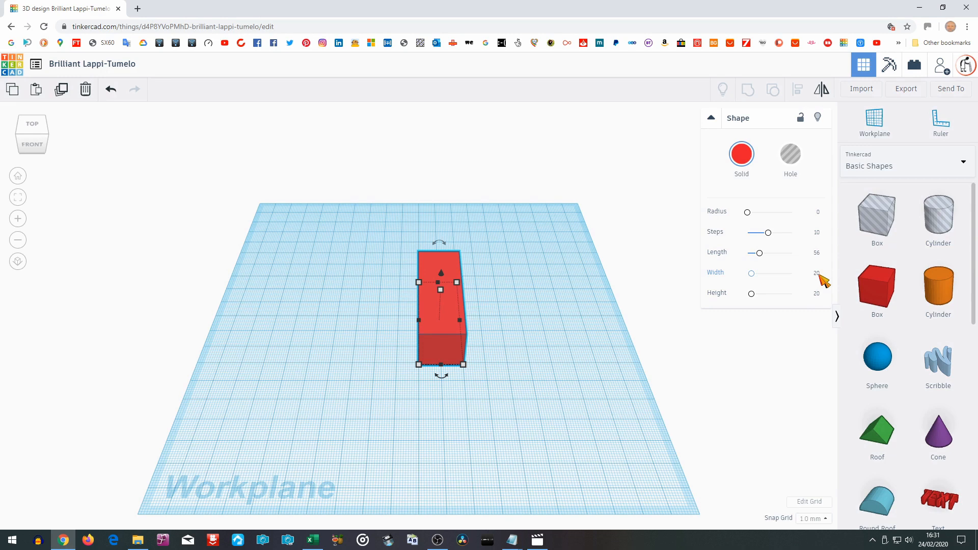
left_click(817, 273)
type("34")
key("Return")
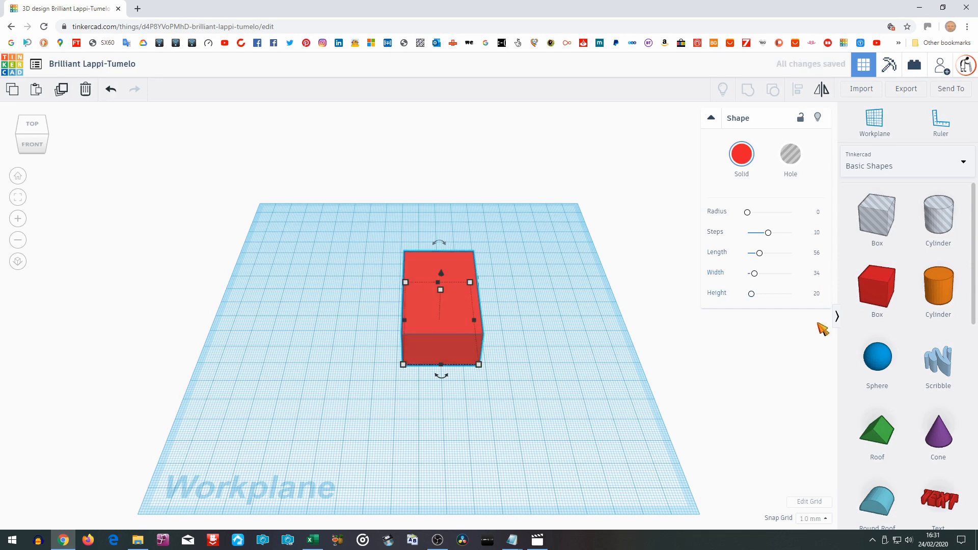
left_click(817, 294)
type("1")
key("Return")
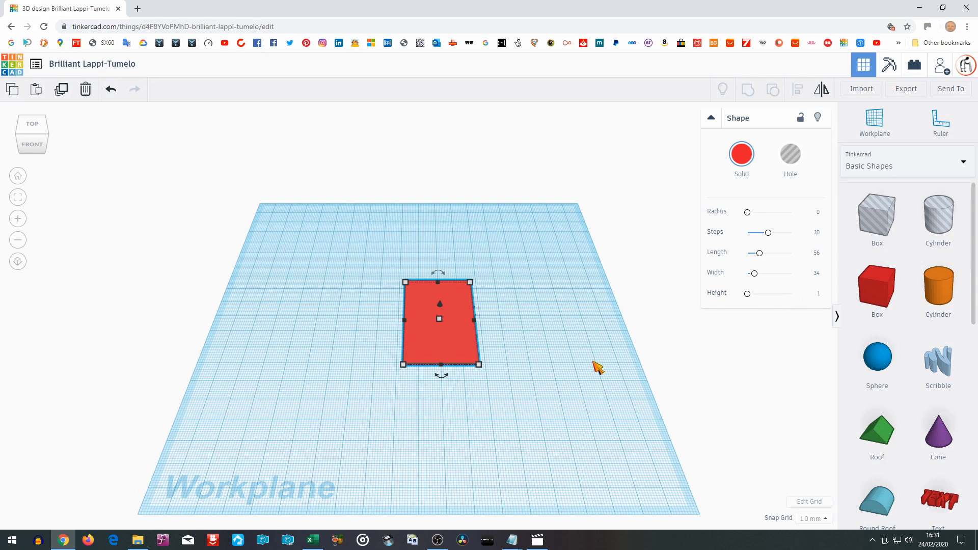
left_click(818, 213)
key("Return")
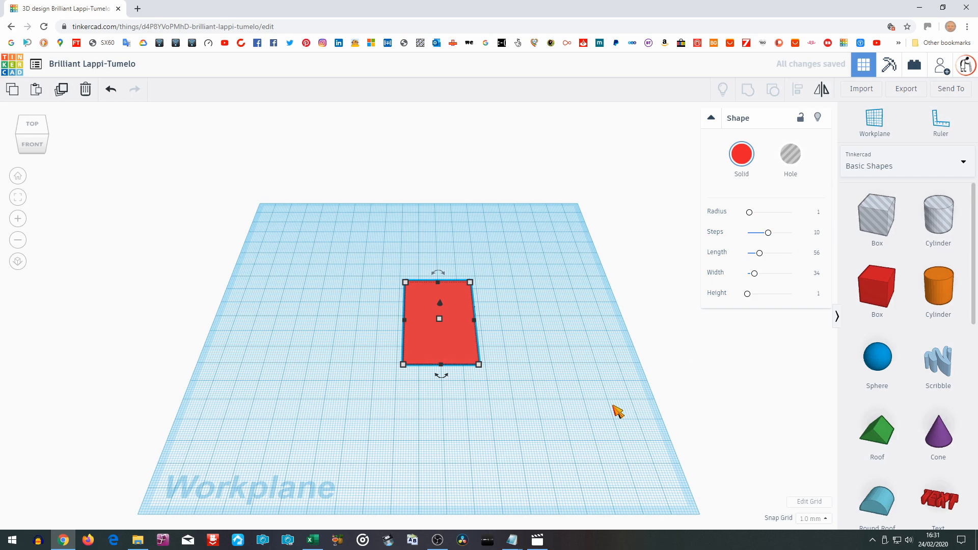
Duplicate the flat plate, set the copy's width to 32 mm and centre it on the original.
key("ctrl+v")
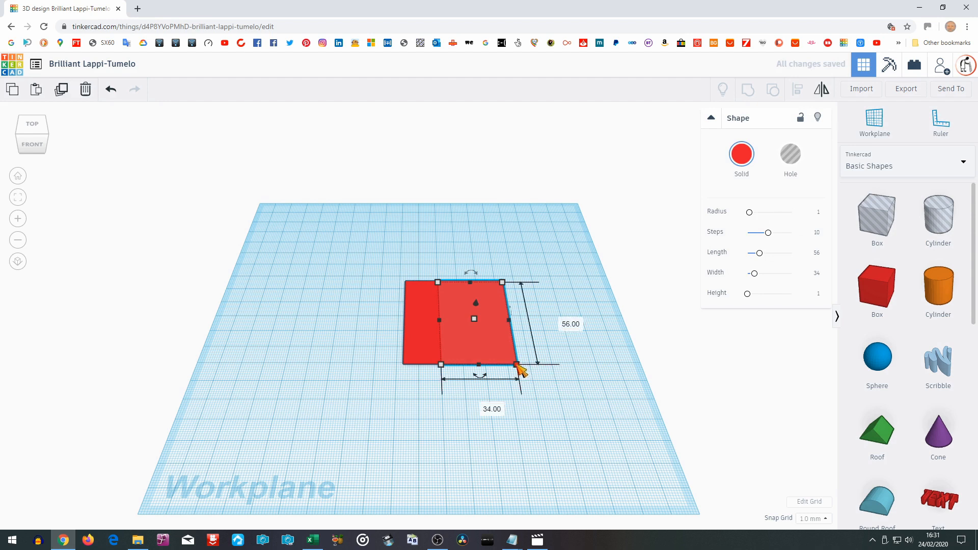
left_click(481, 405)
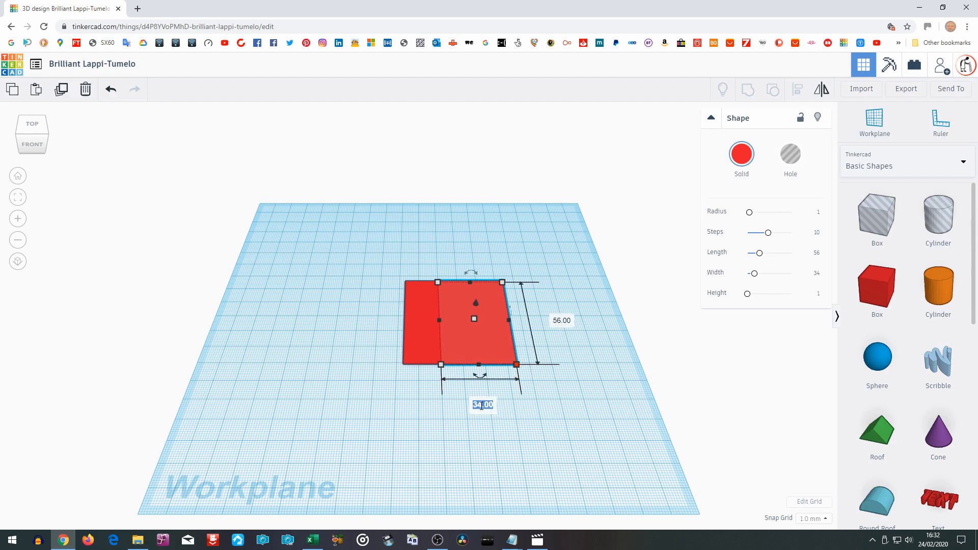
type("32")
key("Return")
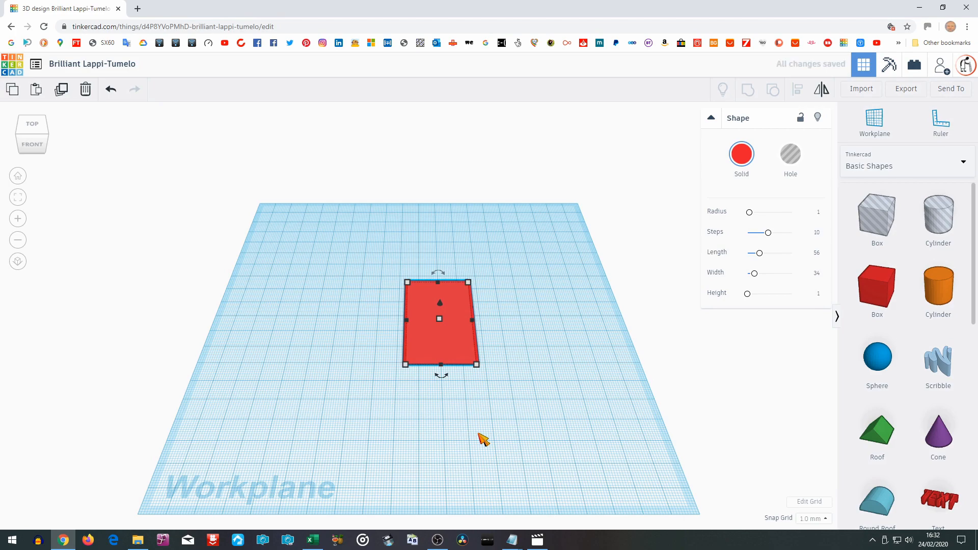
Set the height of the narrower plate copy to 2.
scroll(484, 435, "up", 5)
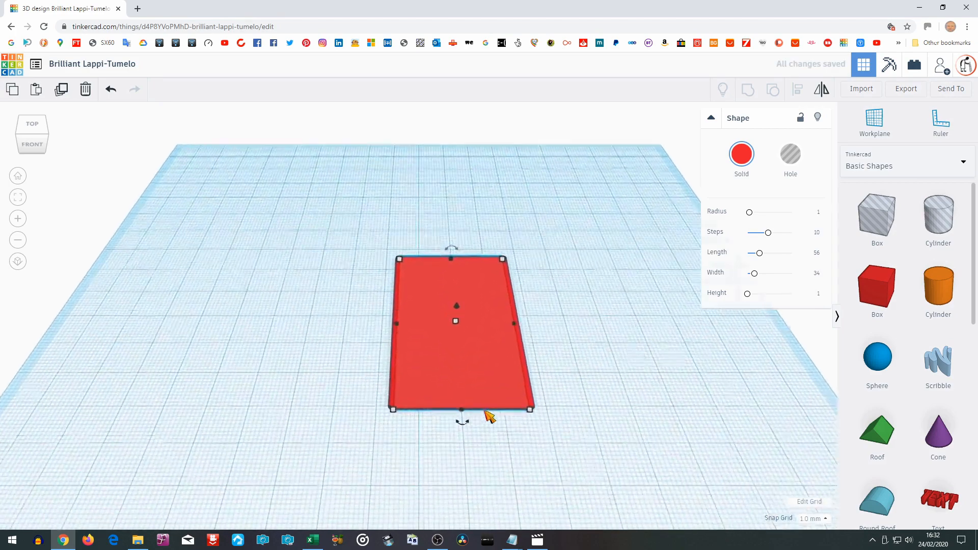
scroll(489, 416, "up", 3)
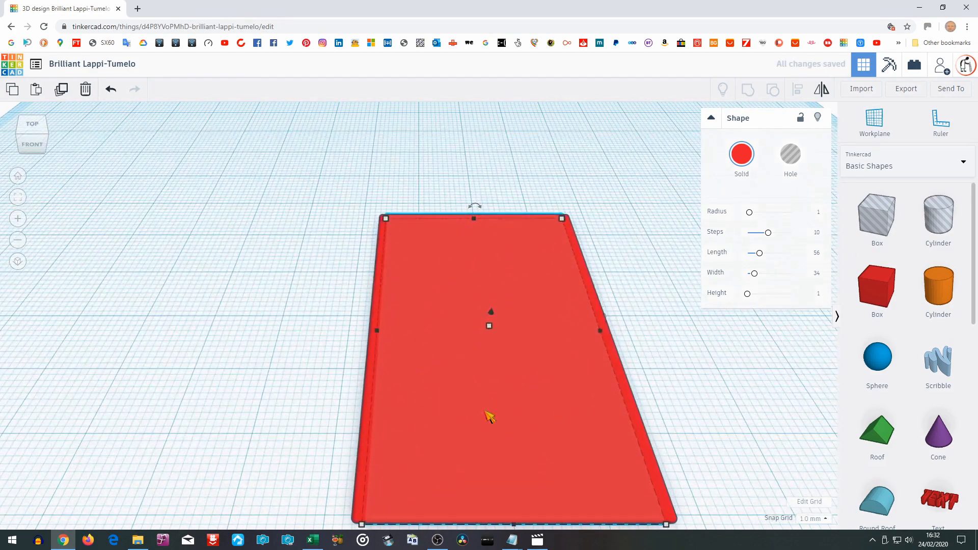
right_click_drag(736, 404, 740, 344)
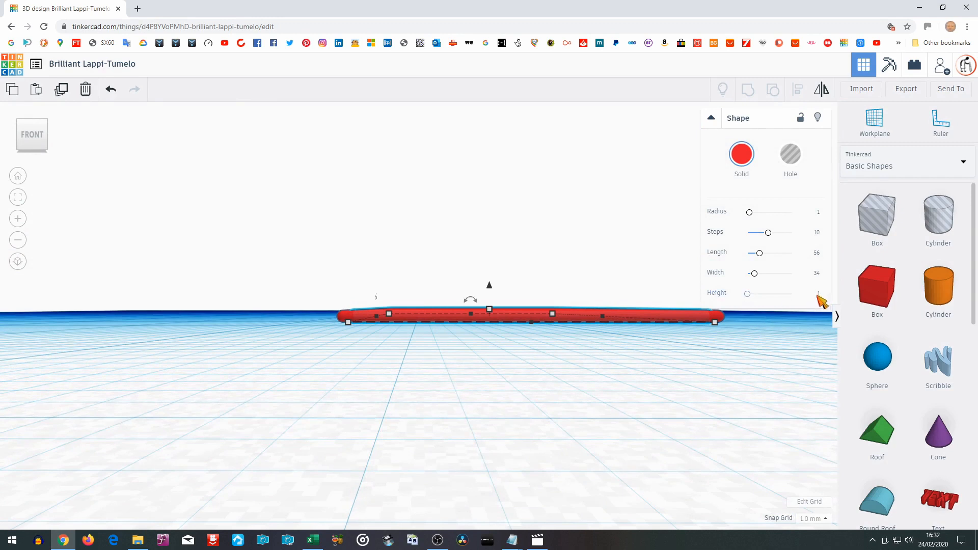
left_click(747, 295)
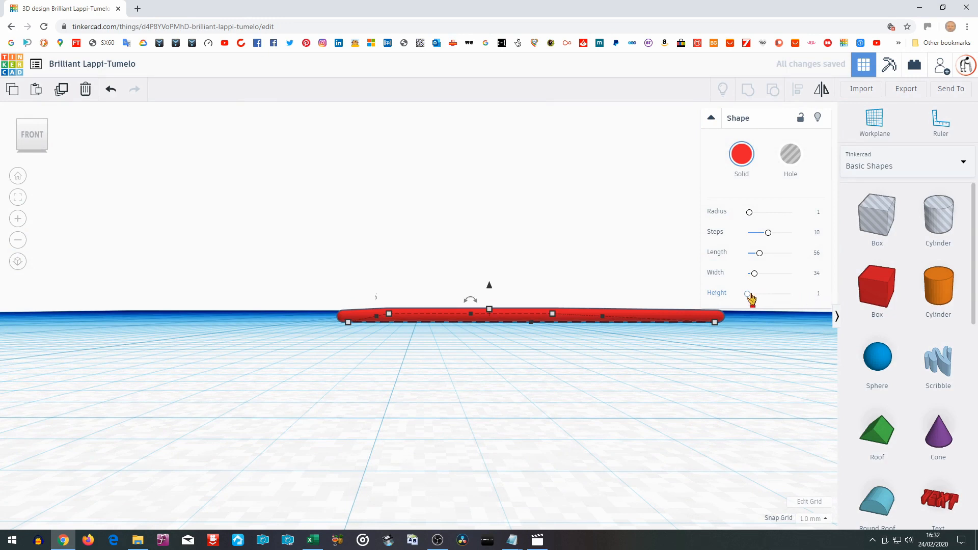
left_click_drag(747, 295, 749, 297)
left_click(818, 297)
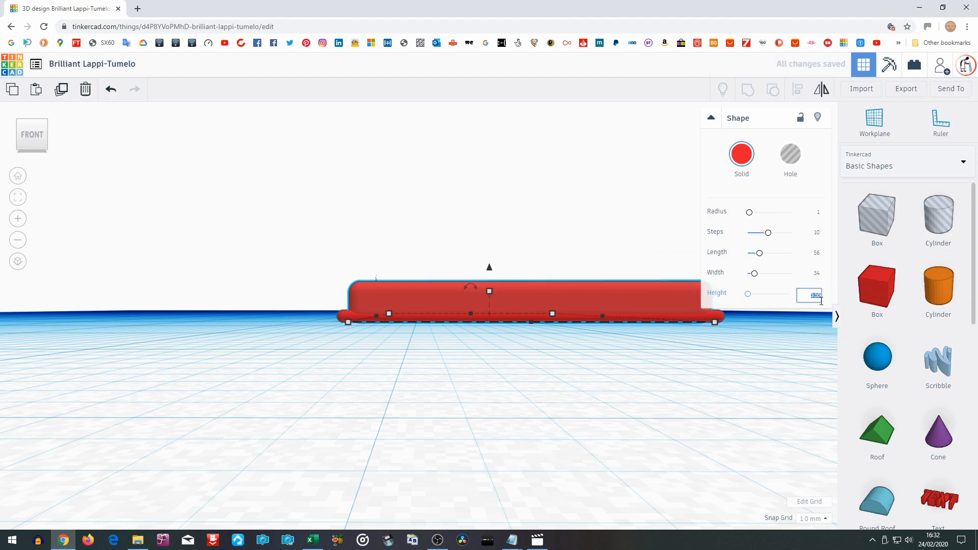
key("Return")
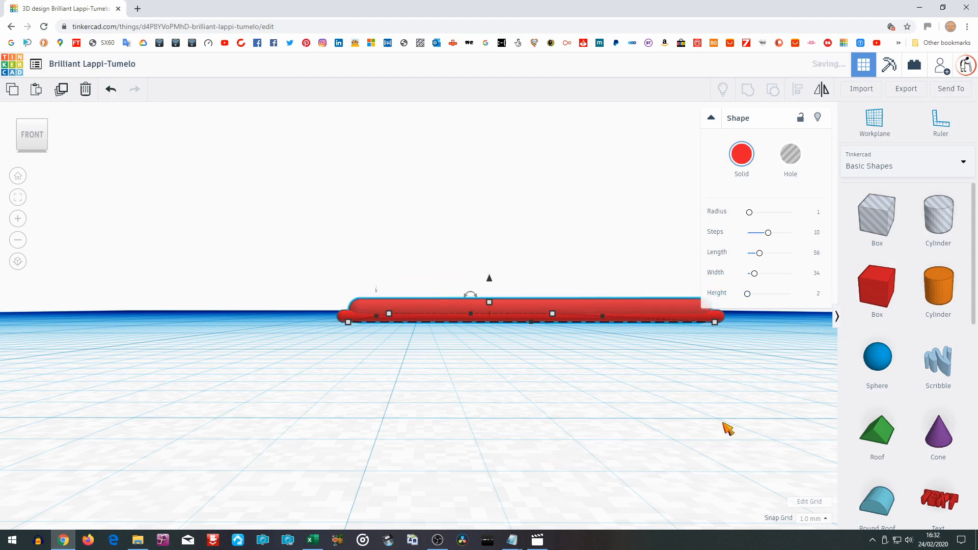
Place a new solid box on the workplane beside the stacked plates.
right_click_drag(544, 407, 200, 419)
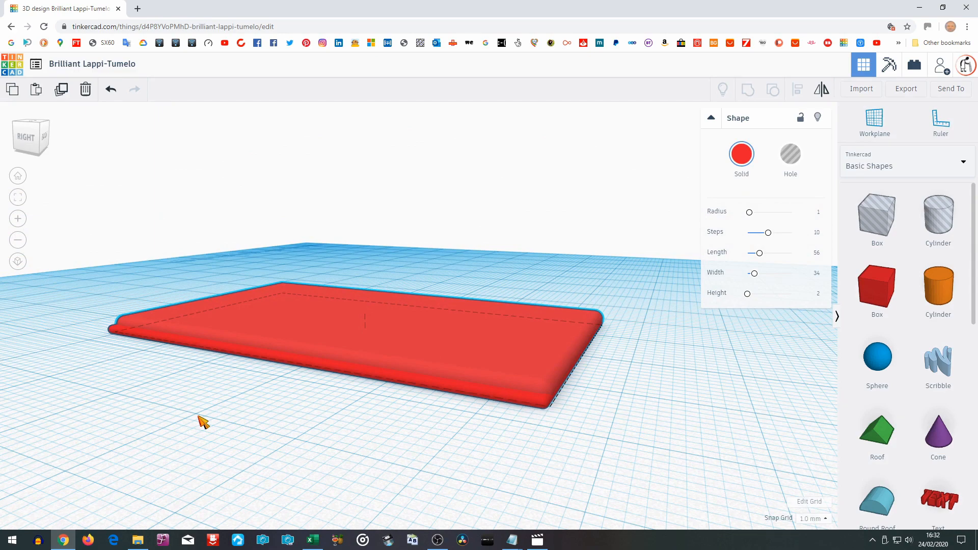
right_click_drag(203, 421, 768, 437)
scroll(769, 437, "down", 4)
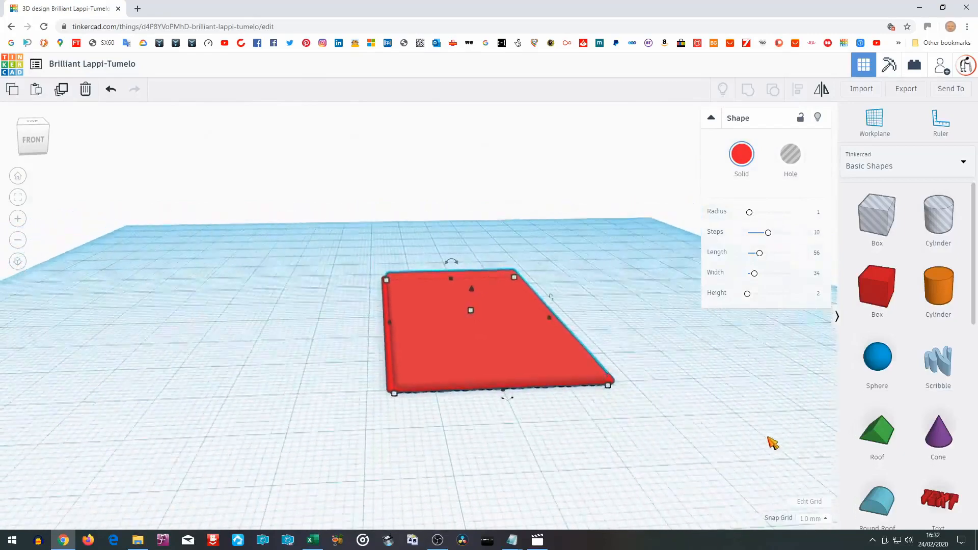
right_click_drag(671, 423, 619, 376)
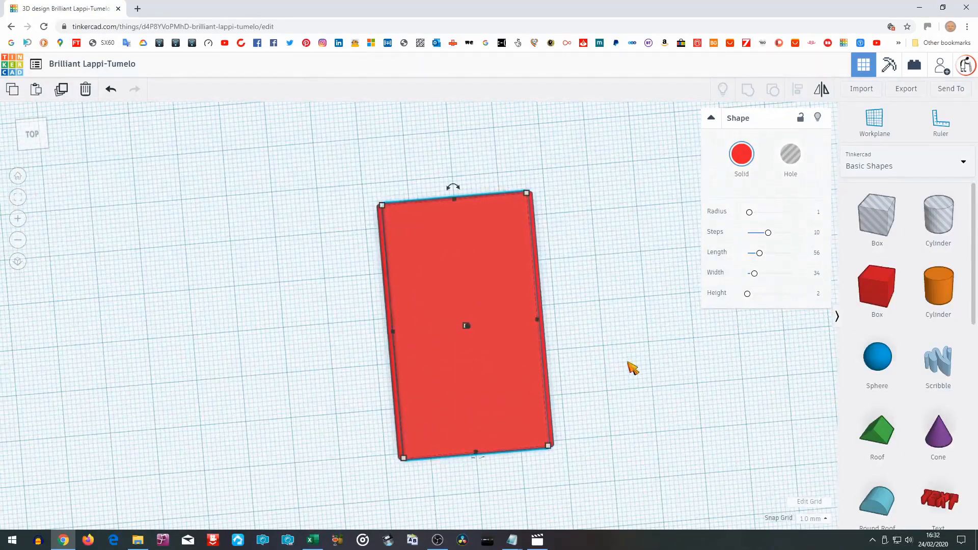
left_click_drag(833, 276, 673, 249)
left_click_drag(873, 284, 662, 275)
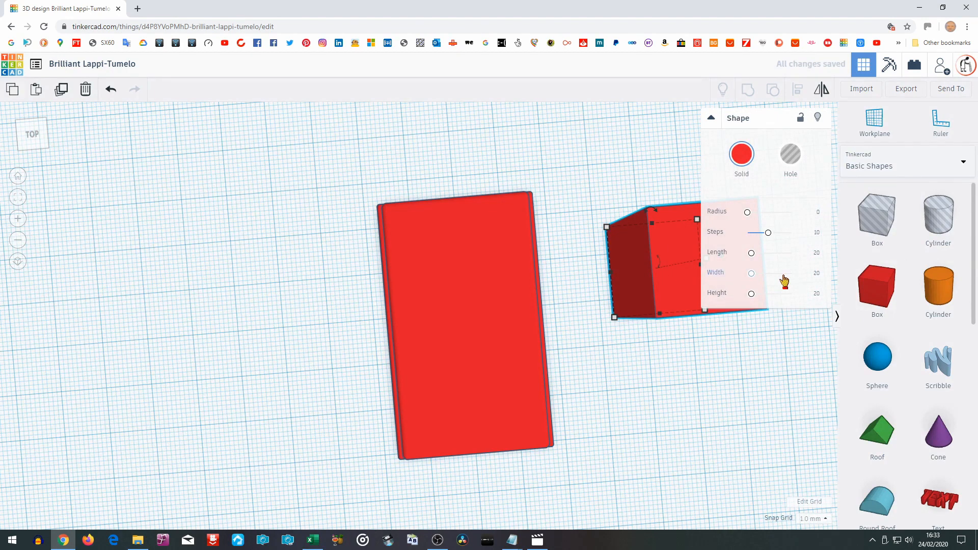
Set the new box's length to 10, width to 9, height to 2 and radius to 1.
left_click(816, 254)
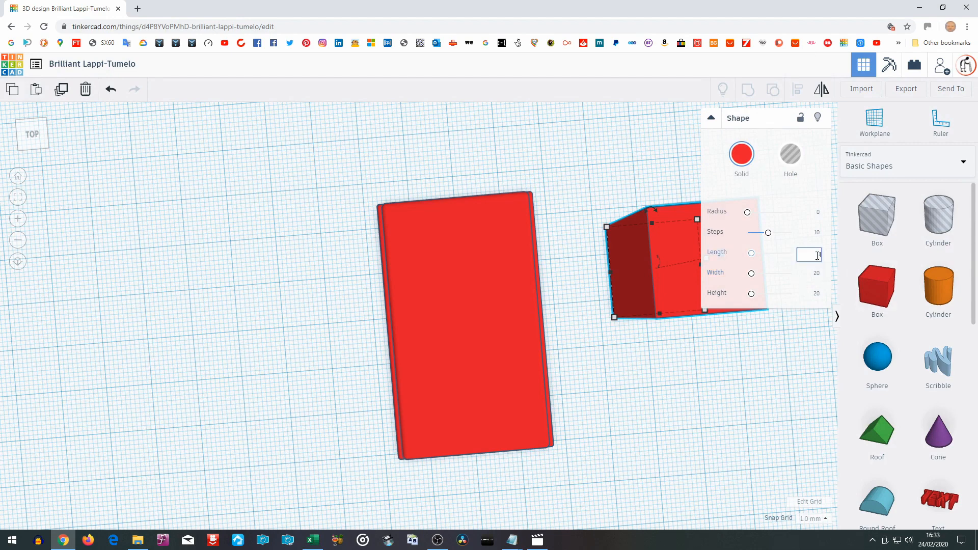
type("10")
key("Return")
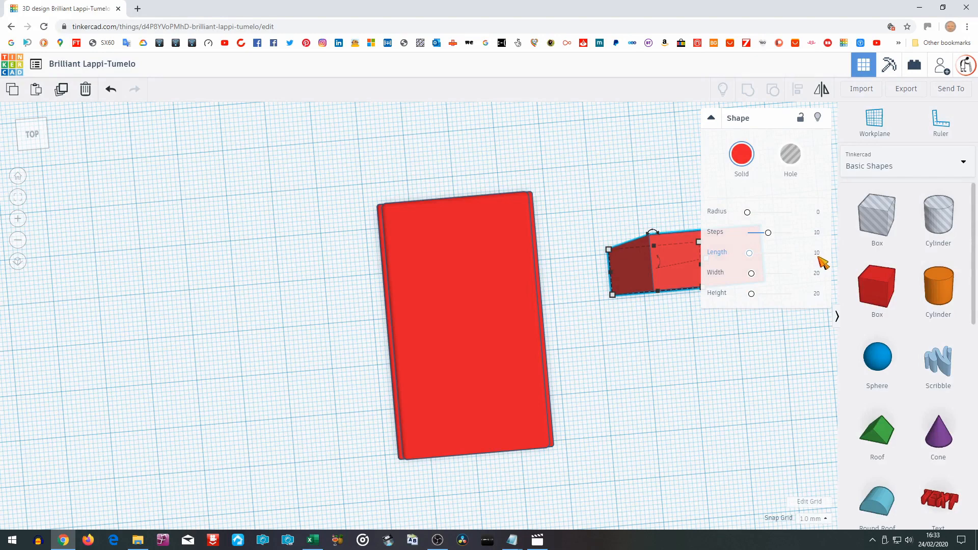
left_click(817, 274)
type("9")
key("Return")
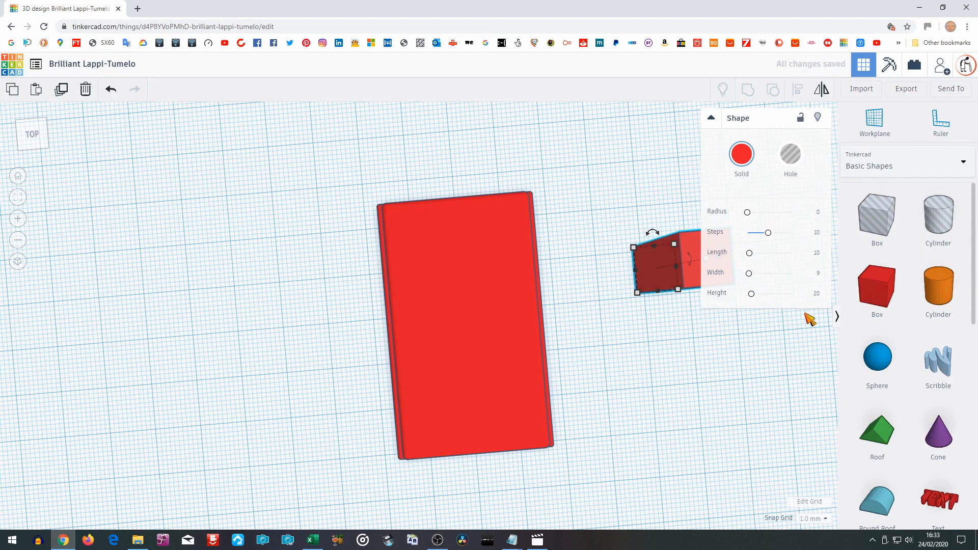
left_click(817, 294)
type("2")
key("Return")
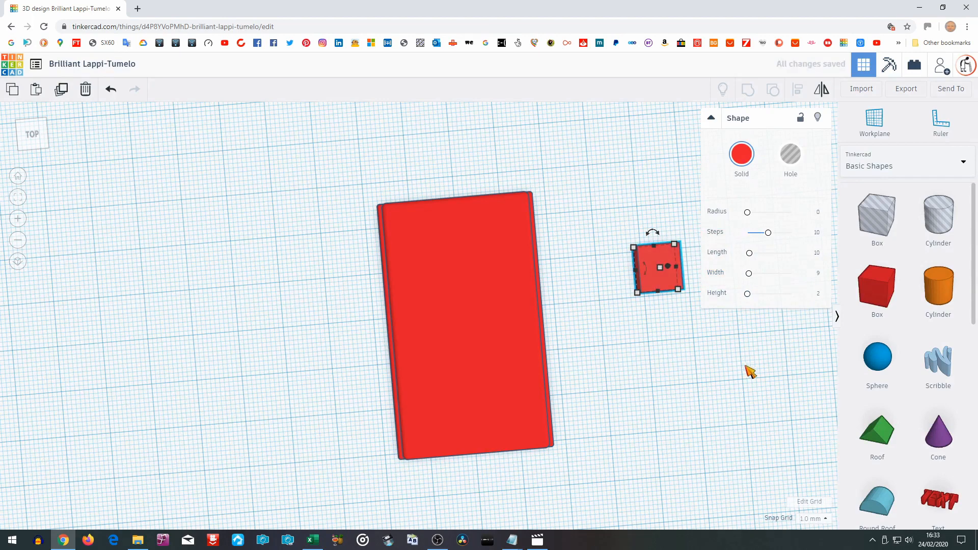
left_click(818, 214)
type("1")
key("Return")
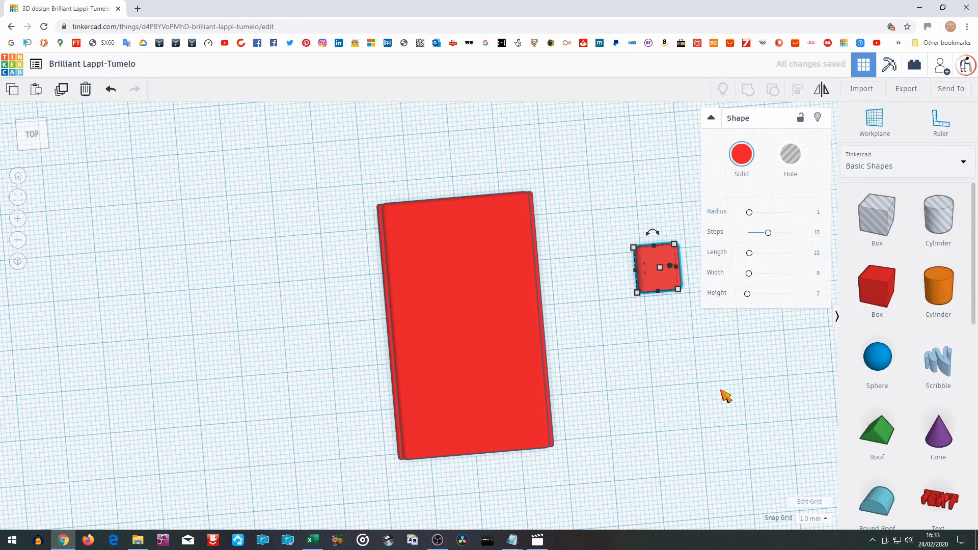
left_click(690, 404)
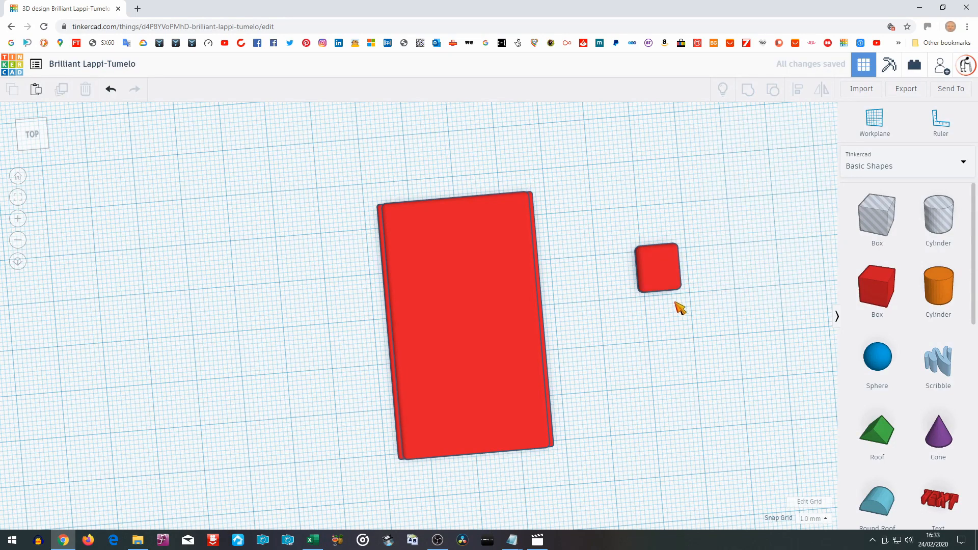
Move the small rounded box to the middle of the plate's back edge so it protrudes as a tab.
left_click(666, 283)
key("Up")
key("Up")
key("Up")
key("Up")
key("Up")
key("Up")
key("Up")
key("Up")
key("Up")
key("Up")
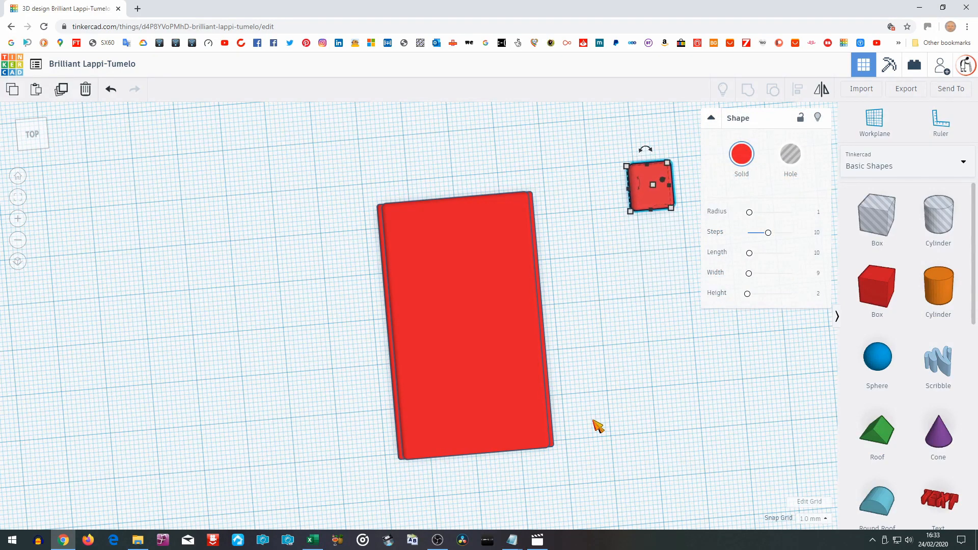
key("Left")
key("Left")
key("Left")
key("Left")
key("Left")
key("Left")
key("Left")
key("Left")
key("Left")
key("Left")
key("Left")
key("Left")
key("Left")
key("Left")
key("Left")
key("Left")
key("Left")
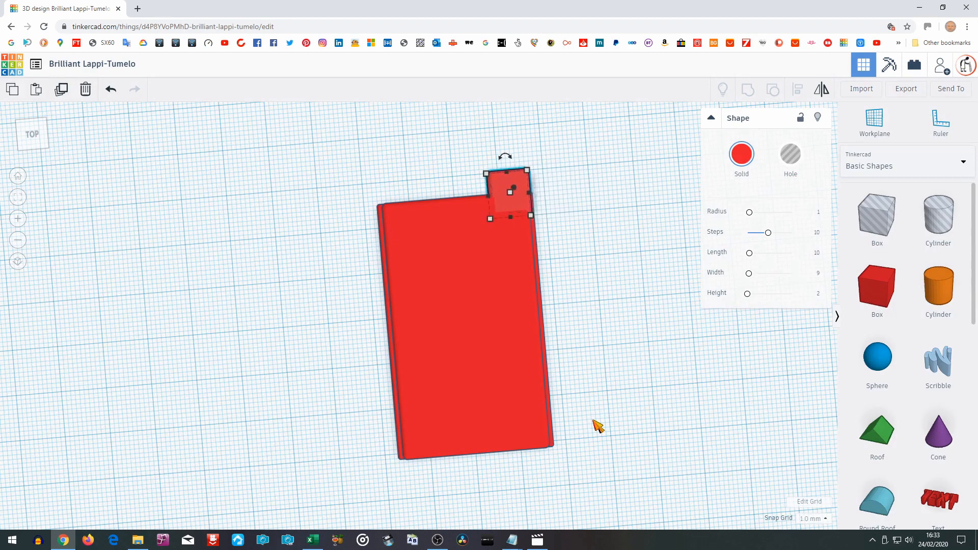
key("Left")
key("Left")
key("Left")
key("Left")
key("Left")
key("Left")
key("Left")
key("Left")
key("Right")
key("Right")
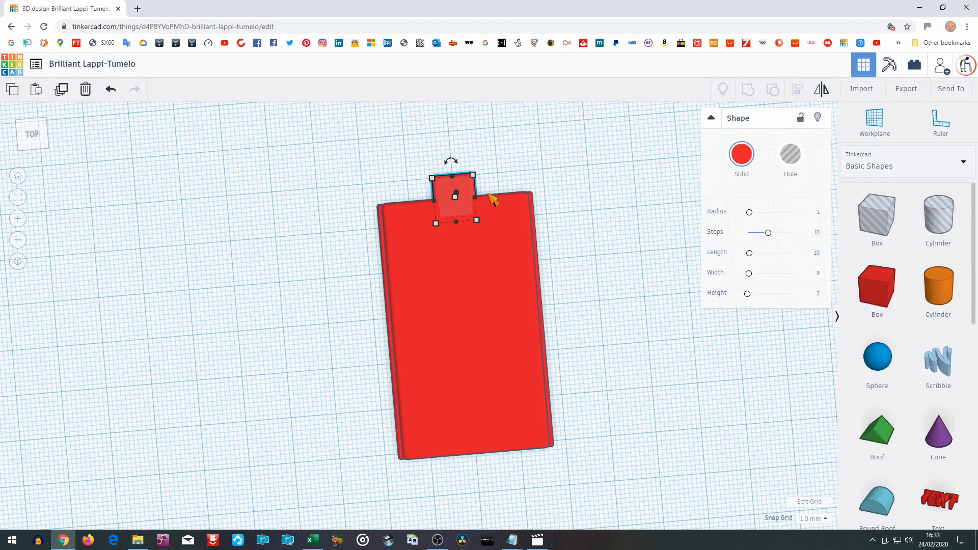
Duplicate the tab and move the copy to the middle of the plate's front edge, protruding slightly.
right_click_drag(594, 219, 658, 337)
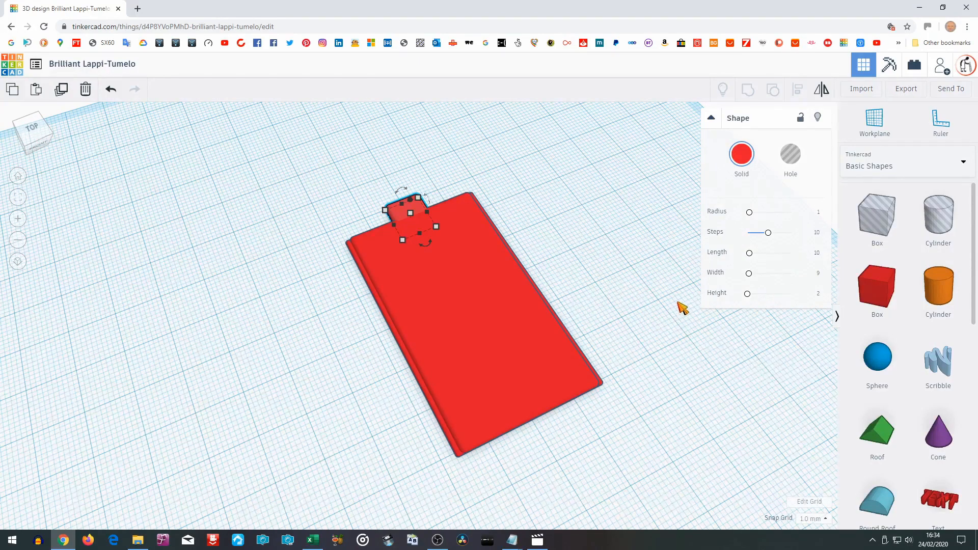
key("ctrl+v")
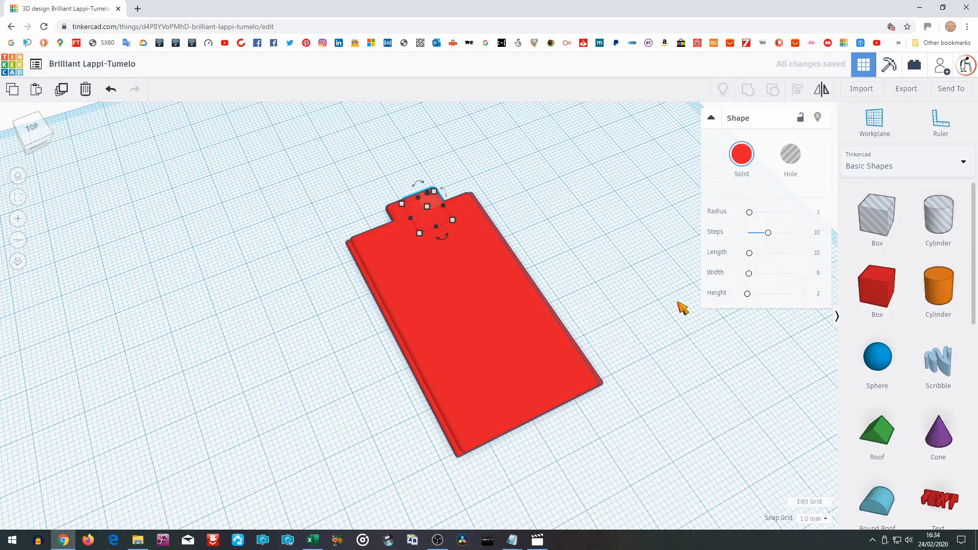
key("Down")
key("Down")
key("Down")
key("Down")
key("Down")
key("Down")
key("Down")
key("Down")
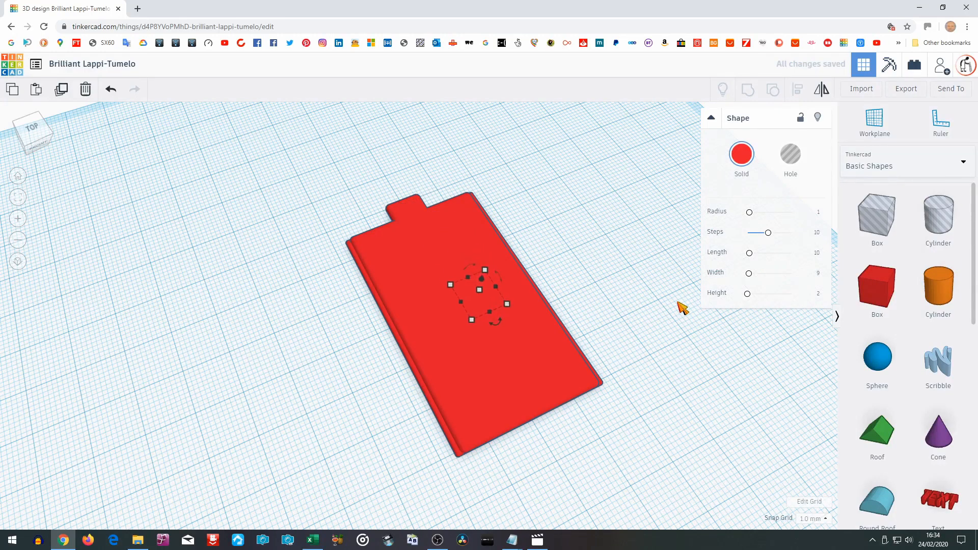
key("Down")
key("Down")
key("Down")
key("Down")
key("Down")
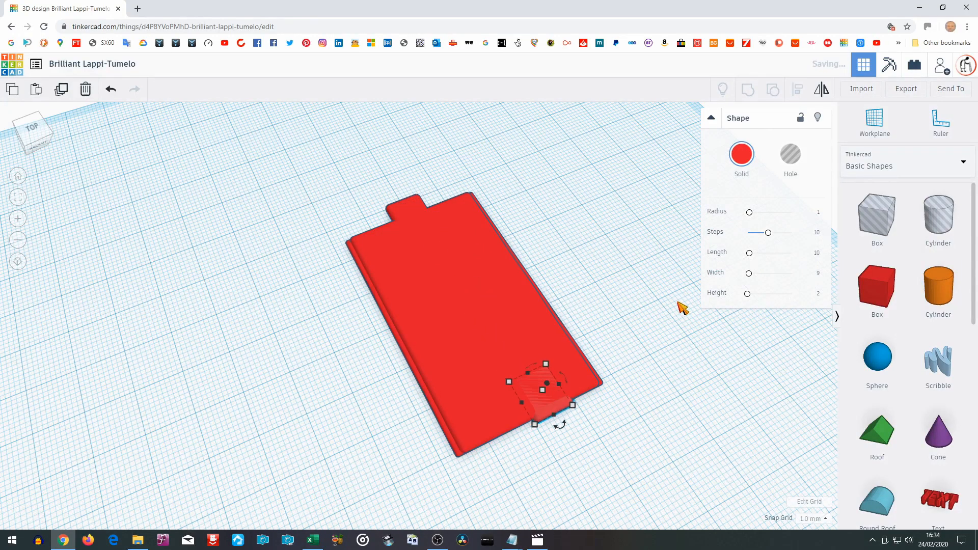
key("Left")
key("Left")
key("Left")
key("Left")
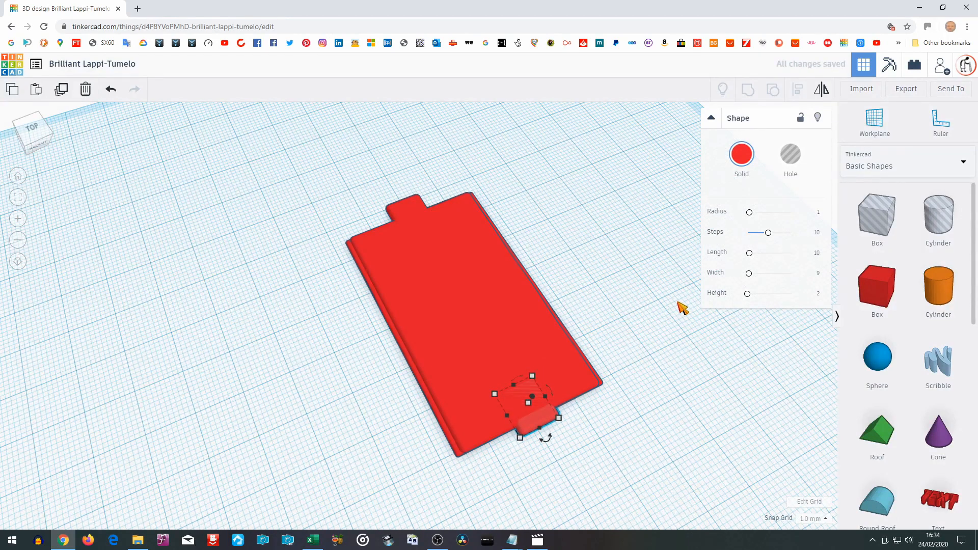
key("Left")
Set the snap grid to 0.5 mm.
right_click_drag(677, 305, 606, 347)
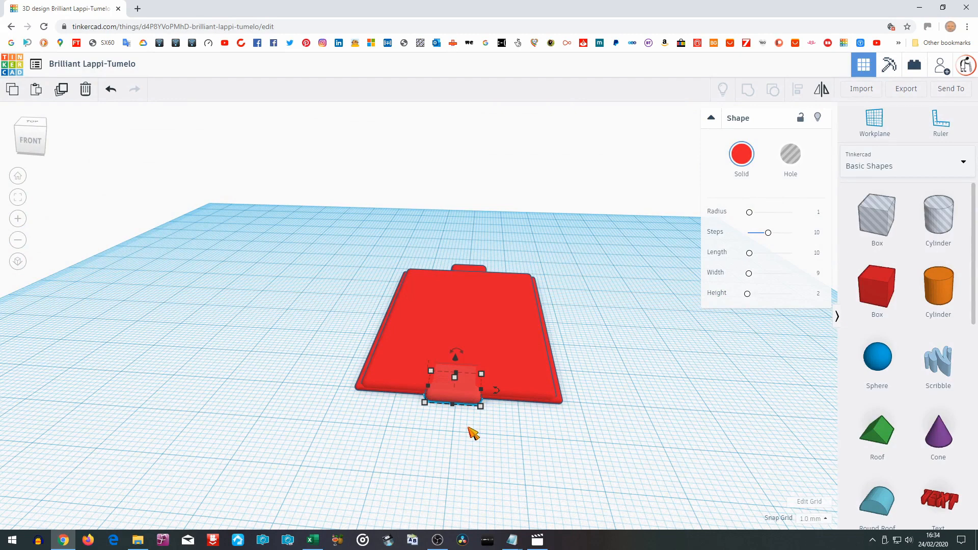
left_click(812, 519)
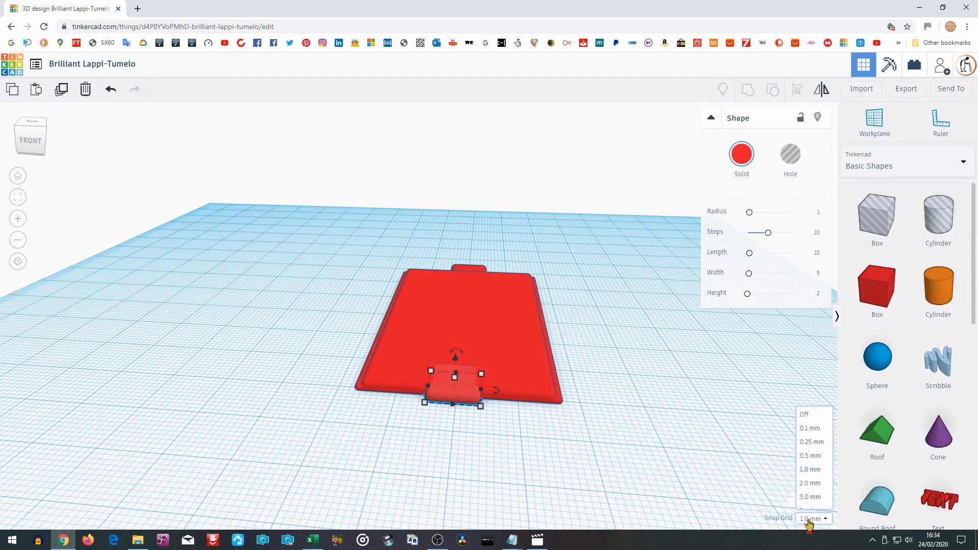
left_click(813, 456)
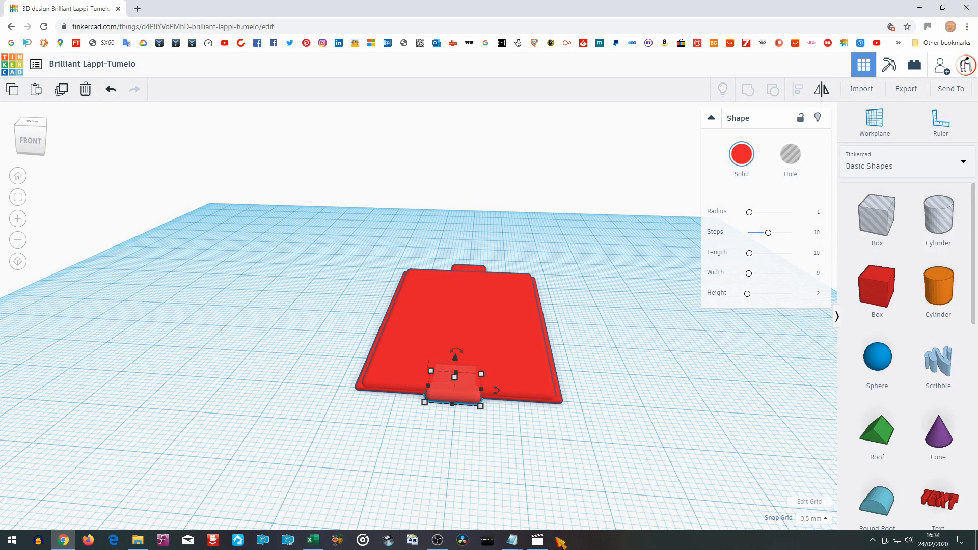
Nudge the front tab 0.5 mm sideways to centre it on the plate's front edge.
key("Right")
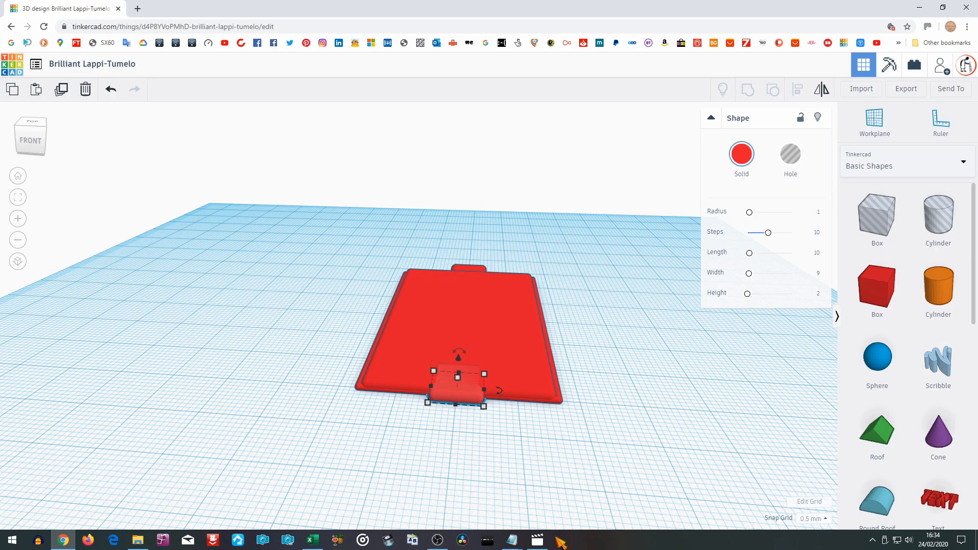
left_click(585, 502)
right_click_drag(589, 498, 698, 488)
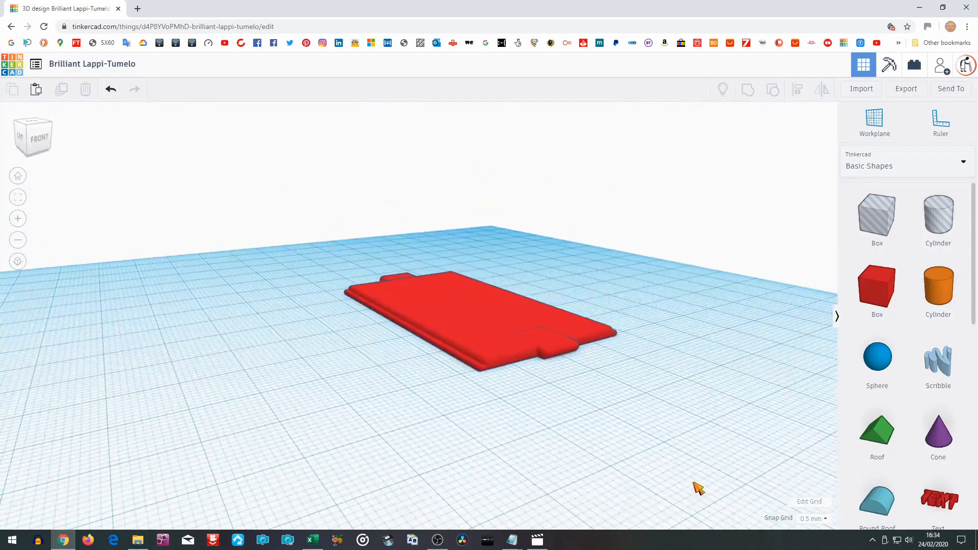
right_click_drag(718, 421, 825, 407)
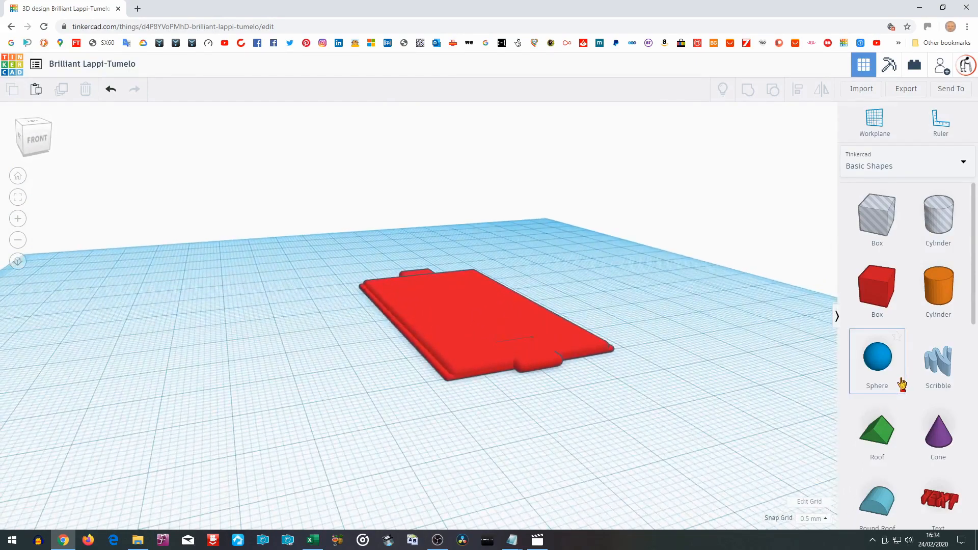
Add a tube shape to the workplane beside the plate.
scroll(899, 384, "down", 8)
scroll(904, 385, "down", 1)
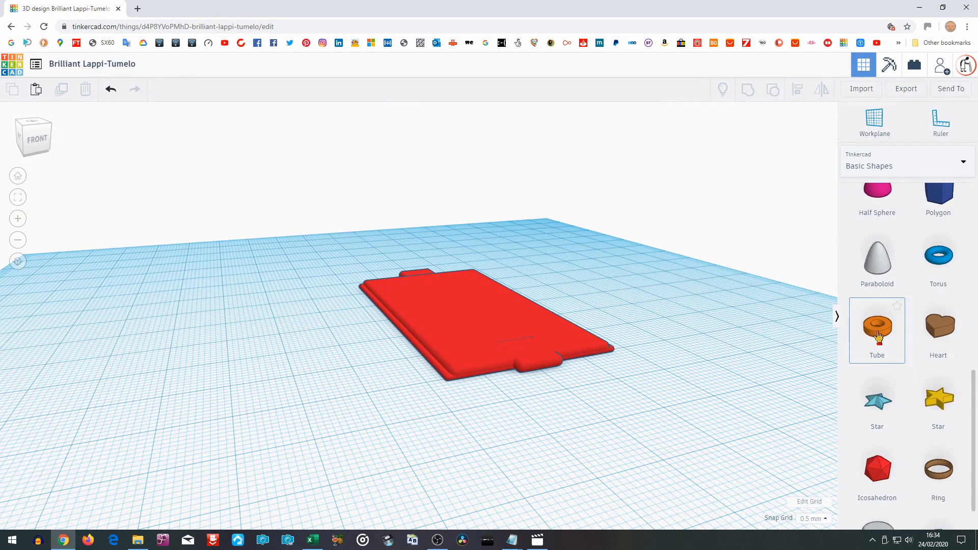
left_click_drag(878, 336, 743, 367)
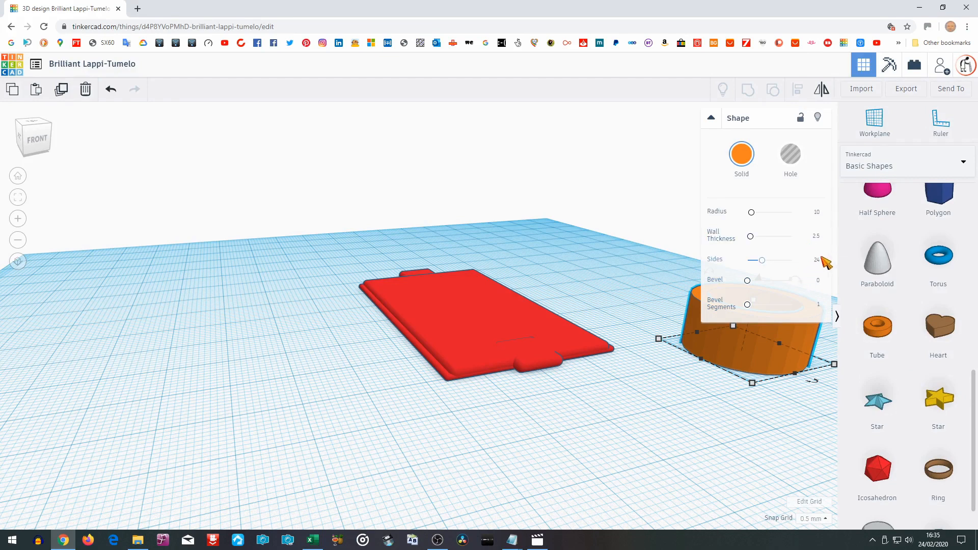
Set the tube's radius to 4, wall thickness to 3 and bevel to 1.
left_click(816, 213)
type("4")
key("Return")
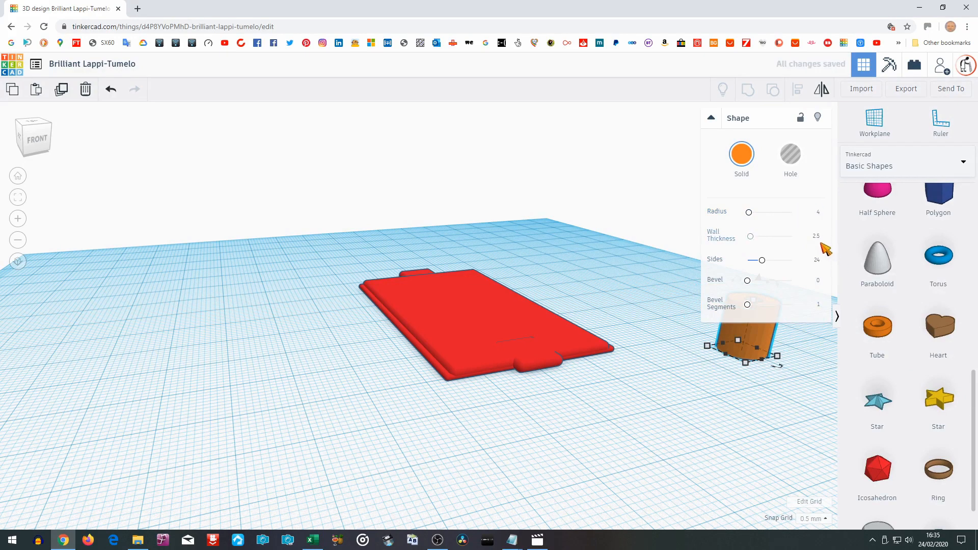
left_click(817, 238)
type("3")
key("Return")
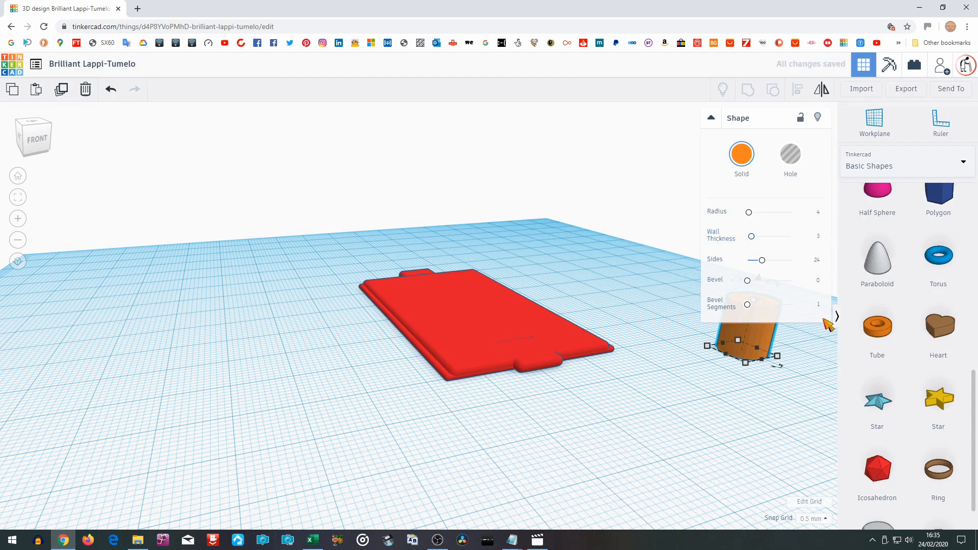
left_click(817, 281)
type("1")
key("Return")
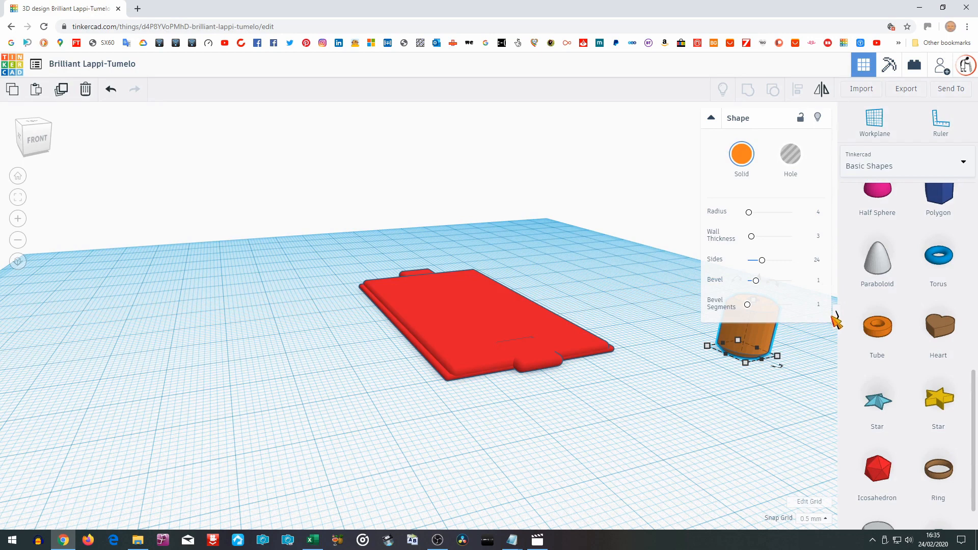
left_click(746, 424)
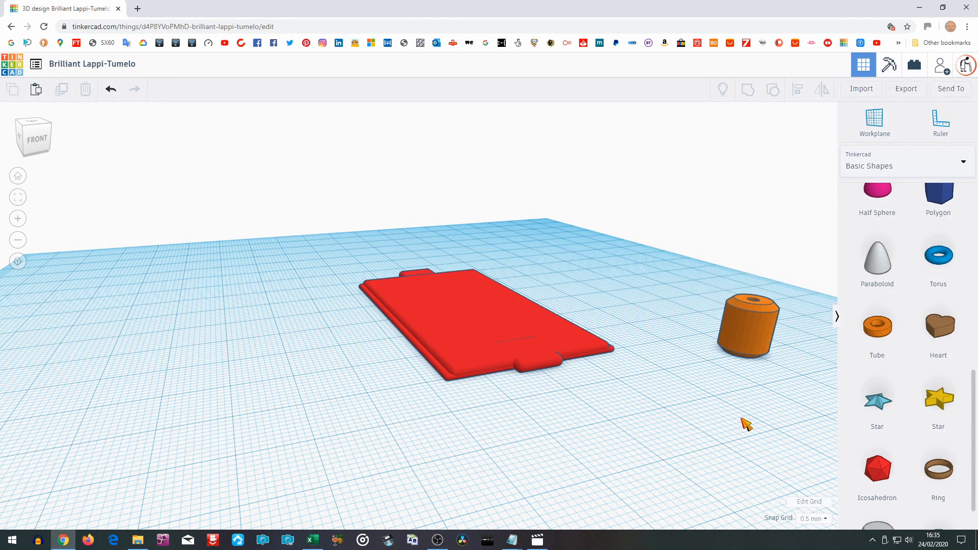
Move the tube across the workplane until it sits in front of the plate's front tab.
left_click(764, 339)
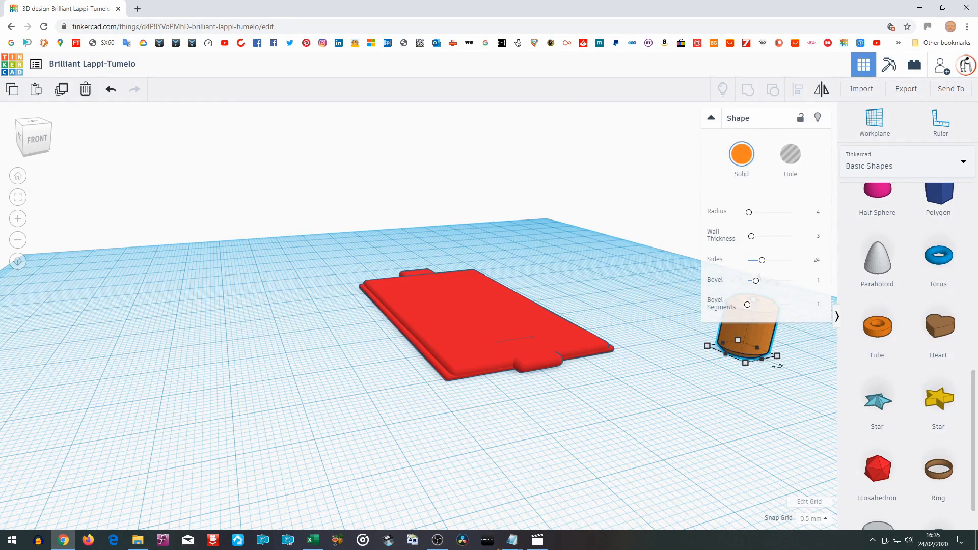
key("Left")
key("Left")
key("Left")
key("Left")
key("Left")
key("Left")
key("Left")
key("Left")
key("Left")
key("Left")
key("Left")
key("Left")
key("Left")
key("Left")
key("Left")
key("Left")
key("Left")
key("Left")
key("Left")
key("Left")
key("Left")
key("Left")
key("Left")
key("Left")
key("Left")
key("Left")
key("Left")
key("Left")
key("Left")
key("Left")
key("Left")
key("Left")
key("Left")
key("Left")
key("Left")
key("Left")
key("Left")
key("Left")
key("Left")
key("Left")
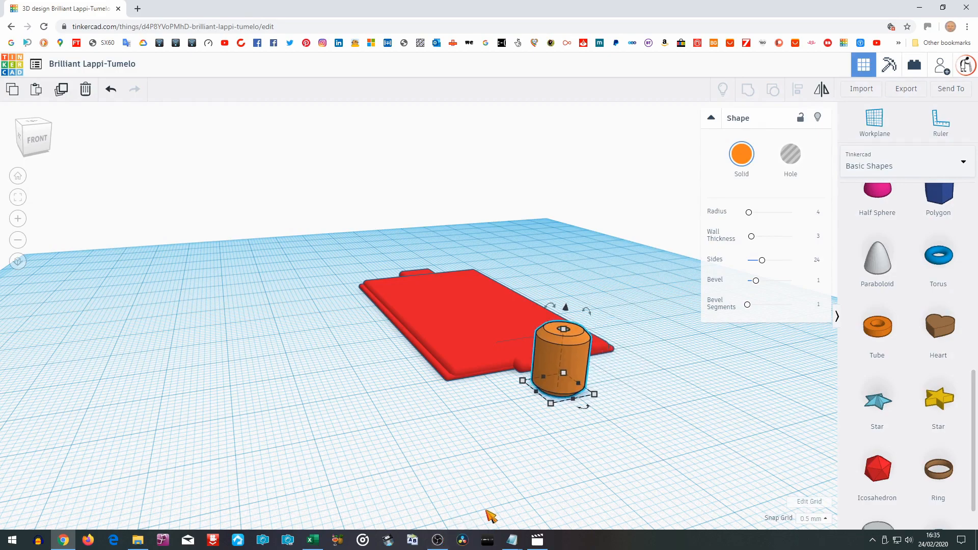
Set the tube's height to 2 mm.
right_click_drag(611, 475, 604, 448)
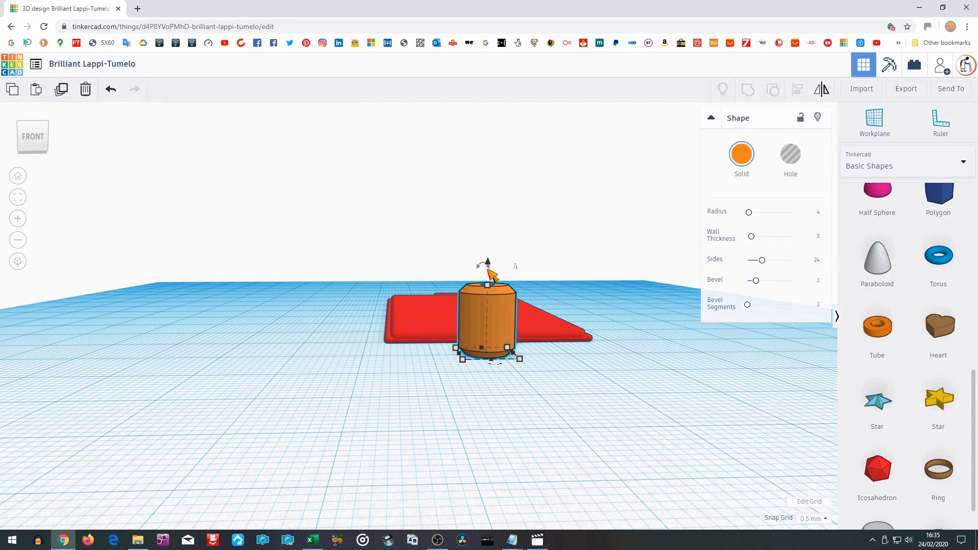
left_click(487, 285)
left_click(560, 319)
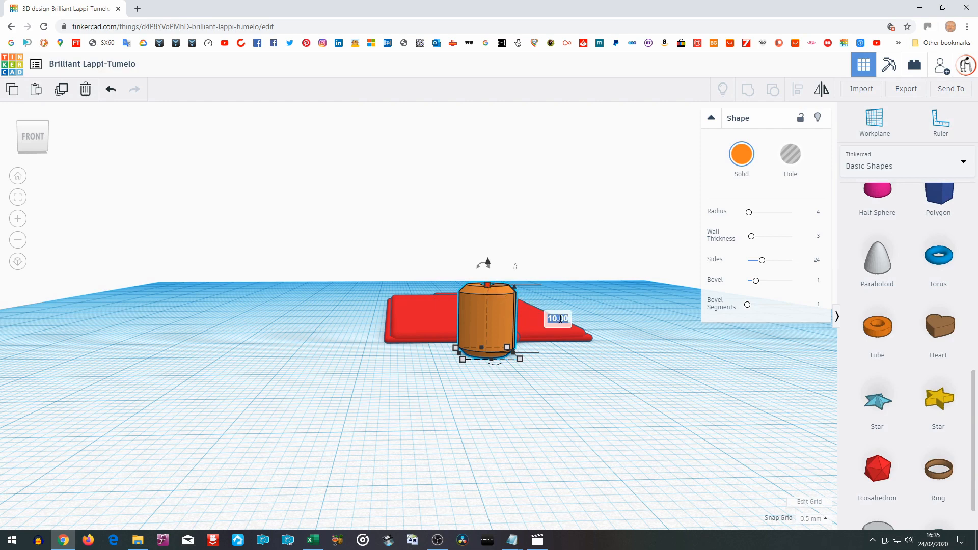
type("2")
key("Return")
Align the flat tube with the front tab's centre and move it back until it overlaps the tab and the plate's front edge.
right_click_drag(525, 411, 510, 502)
key("Right")
key("Right")
key("Right")
key("Right")
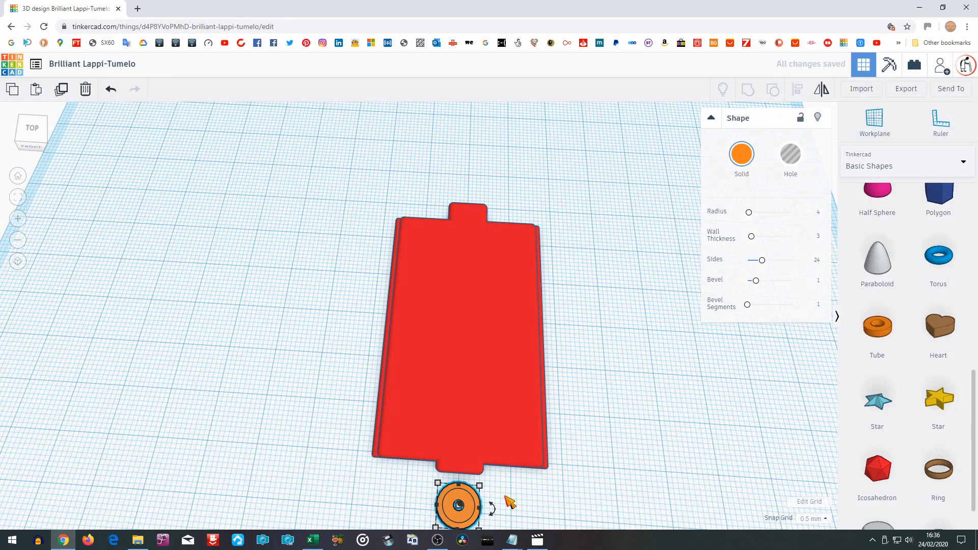
key("Up")
key("Up")
key("Up")
key("Up")
key("Up")
key("Up")
key("Up")
key("Up")
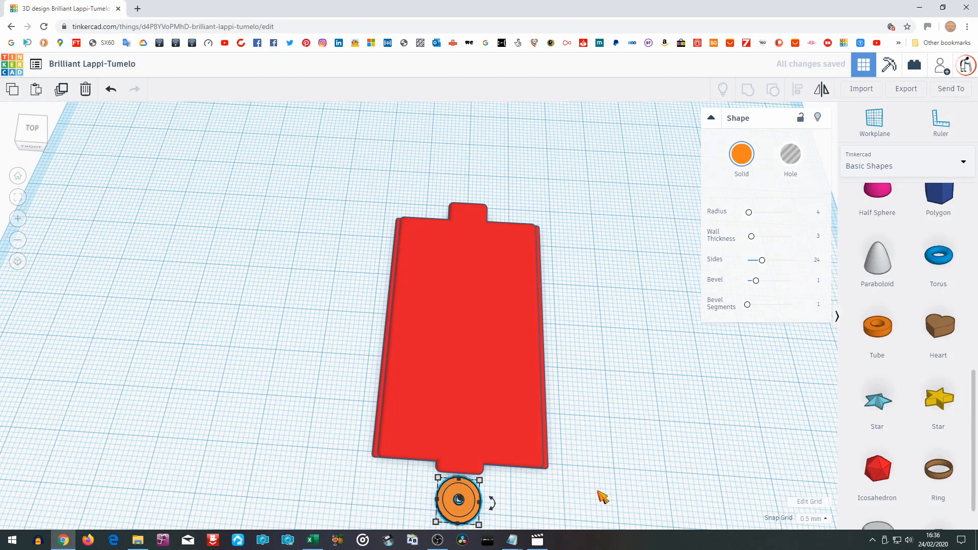
key("Up")
key("Up")
key("Up")
key("Up")
key("Up")
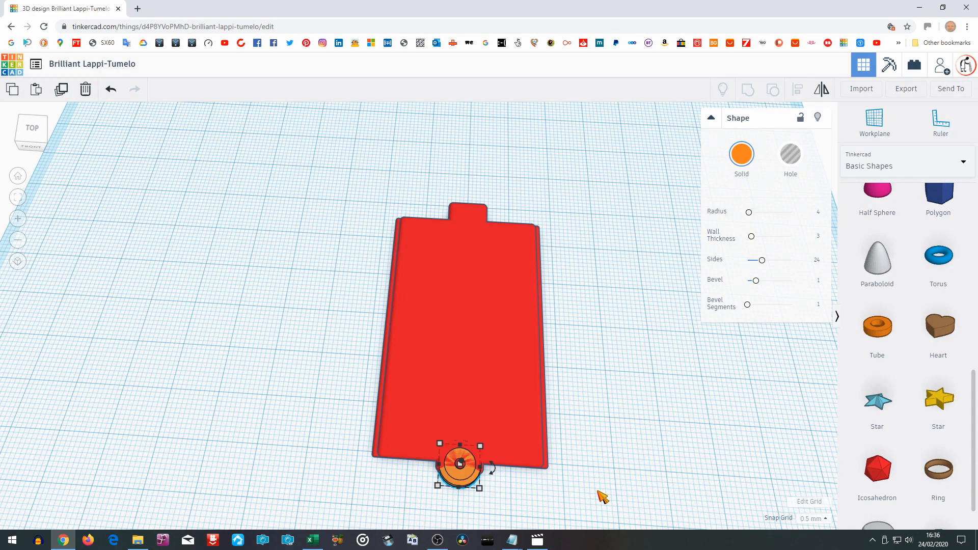
key("Up")
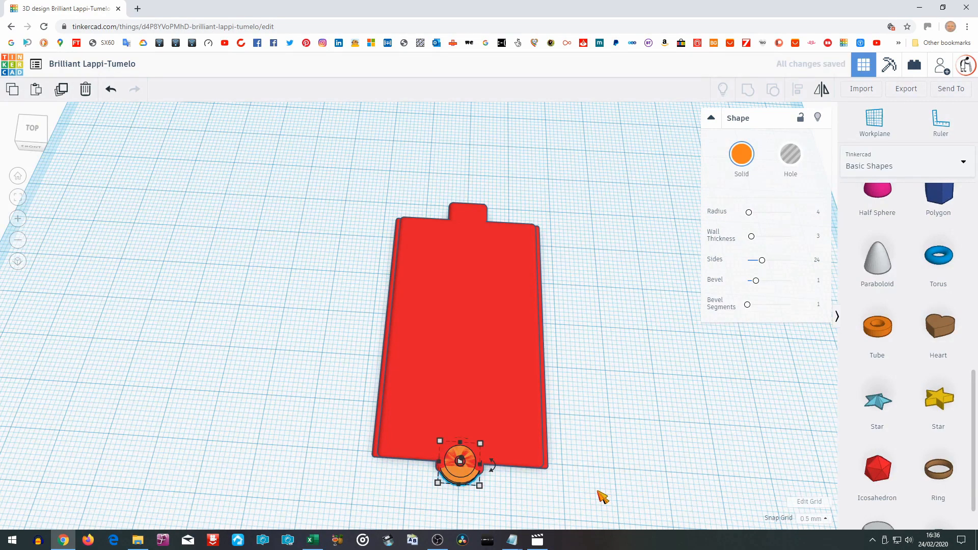
right_click_drag(611, 488, 715, 462)
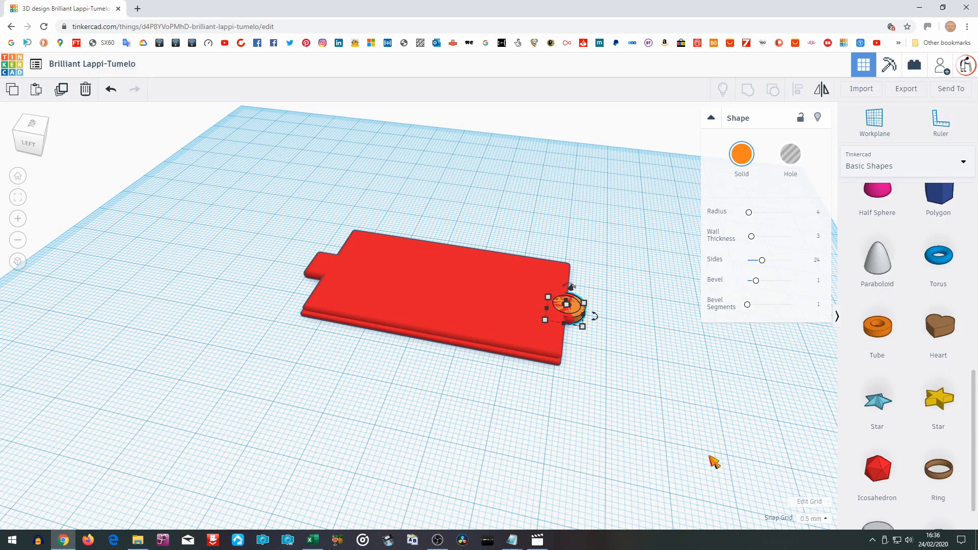
left_click(650, 381)
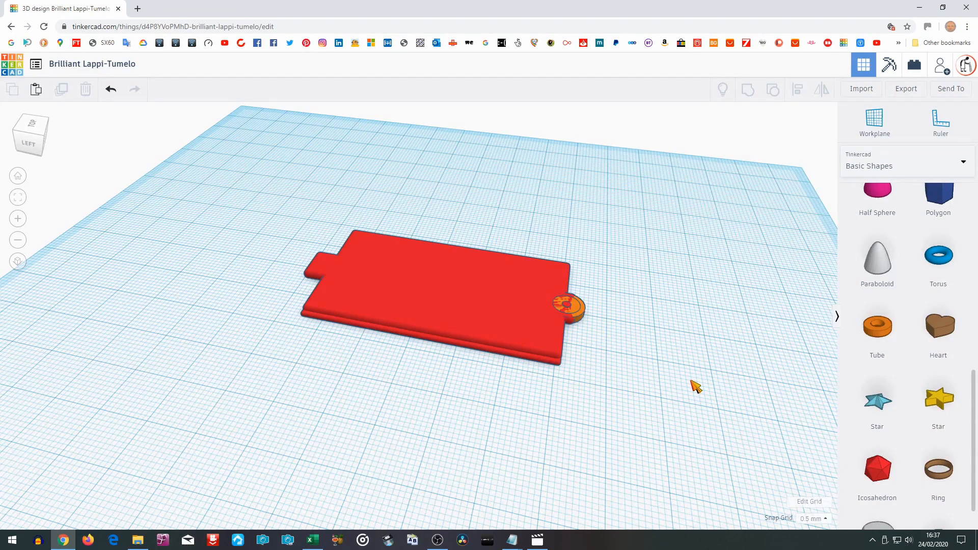
right_click_drag(738, 377, 664, 412)
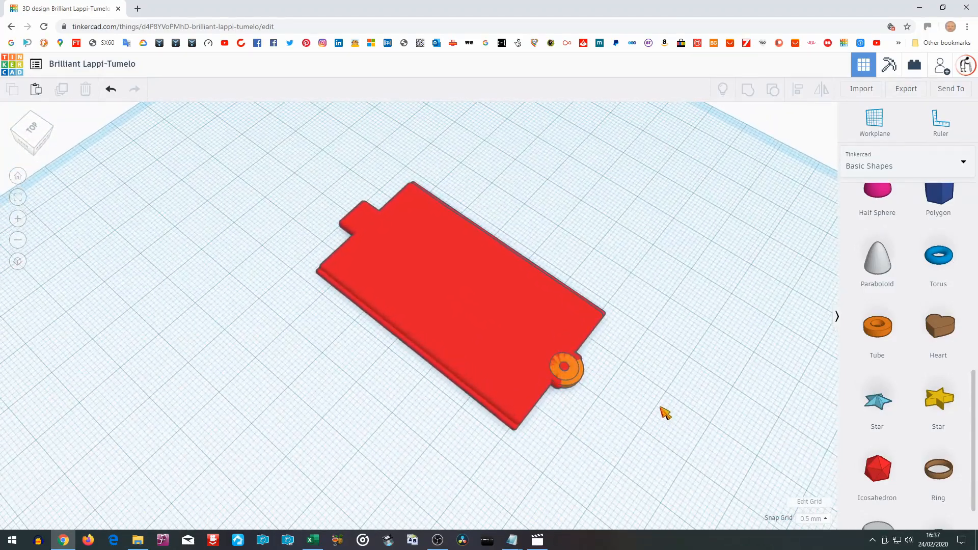
right_click_drag(756, 299, 639, 310)
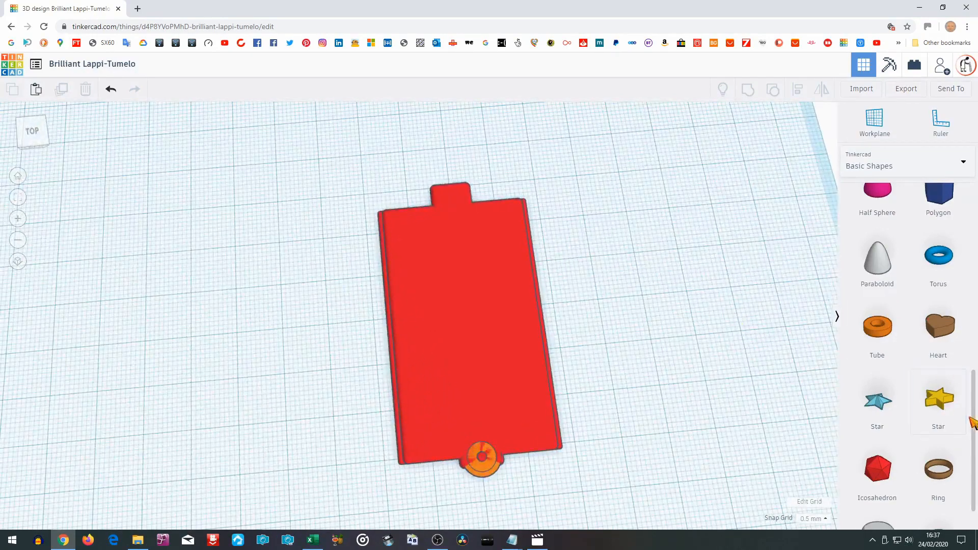
left_click_drag(973, 432, 974, 236)
left_click_drag(880, 222, 660, 399)
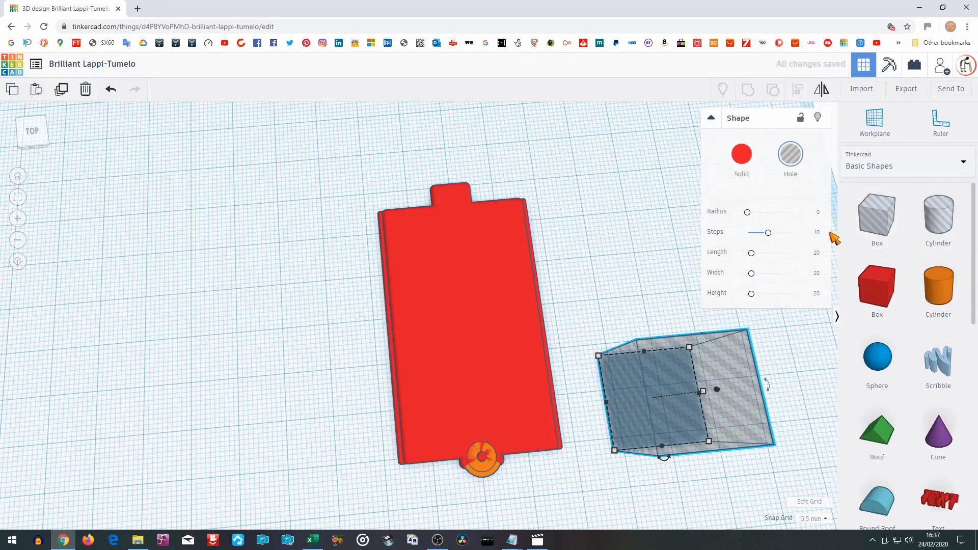
left_click(819, 213)
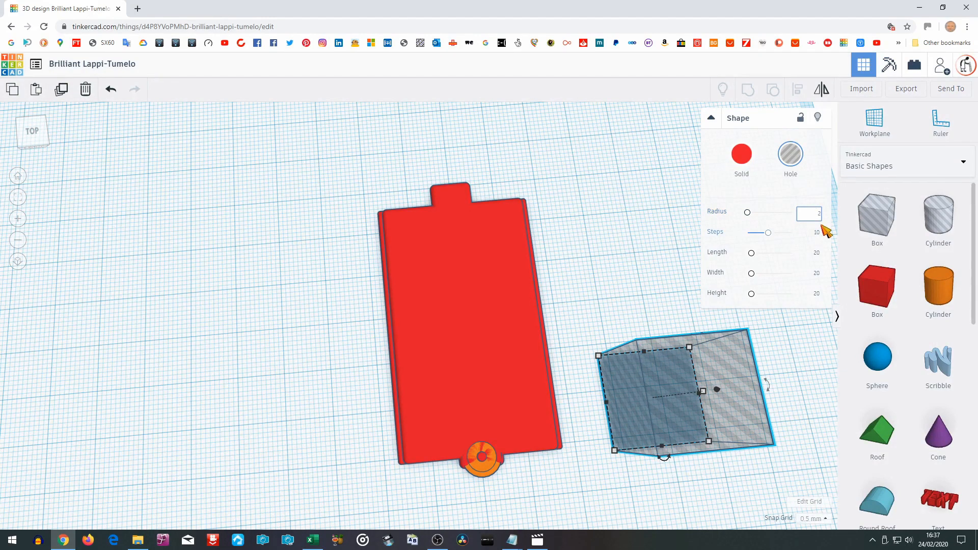
key("Delete")
left_click(817, 253)
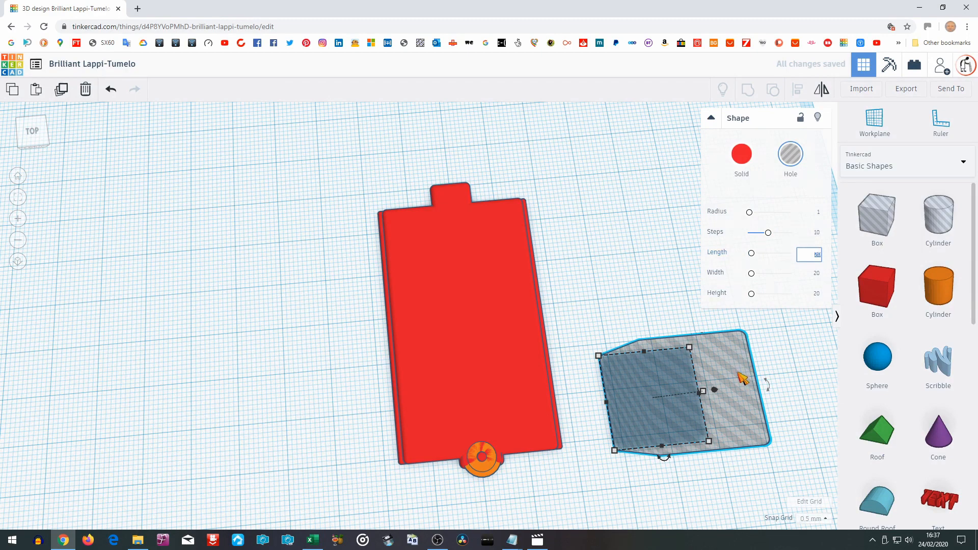
left_click(773, 393)
left_click(734, 400)
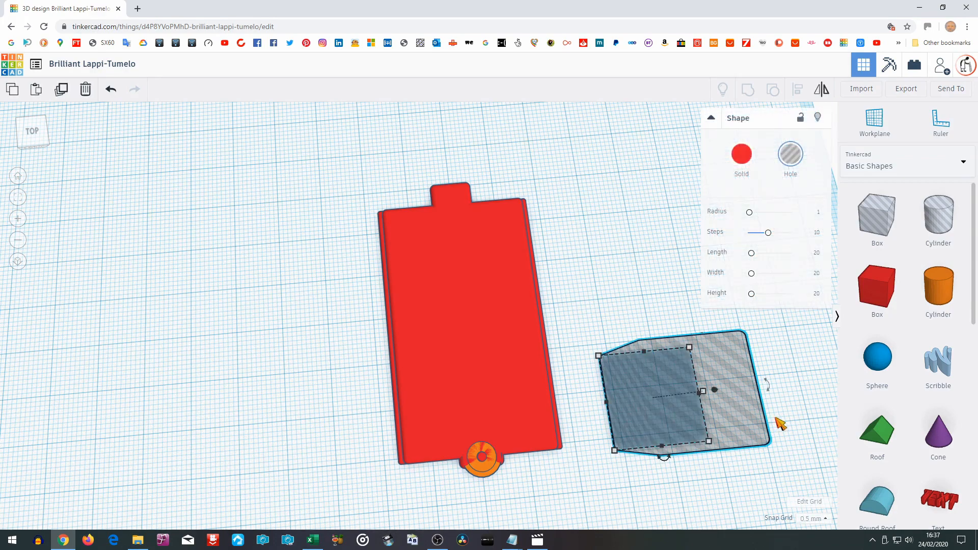
key("Delete")
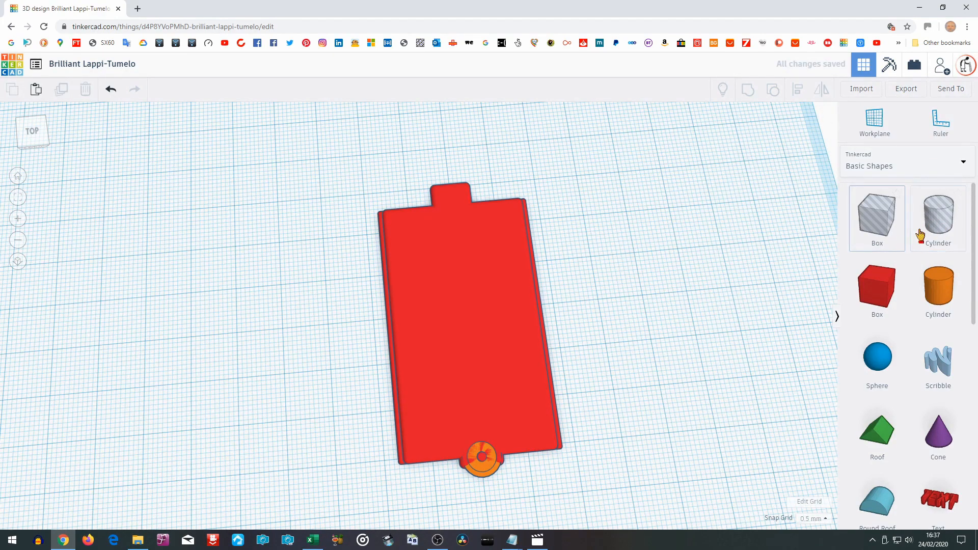
Add a cylinder hole to the workplane and move it closer to the plate's right side.
left_click(875, 249)
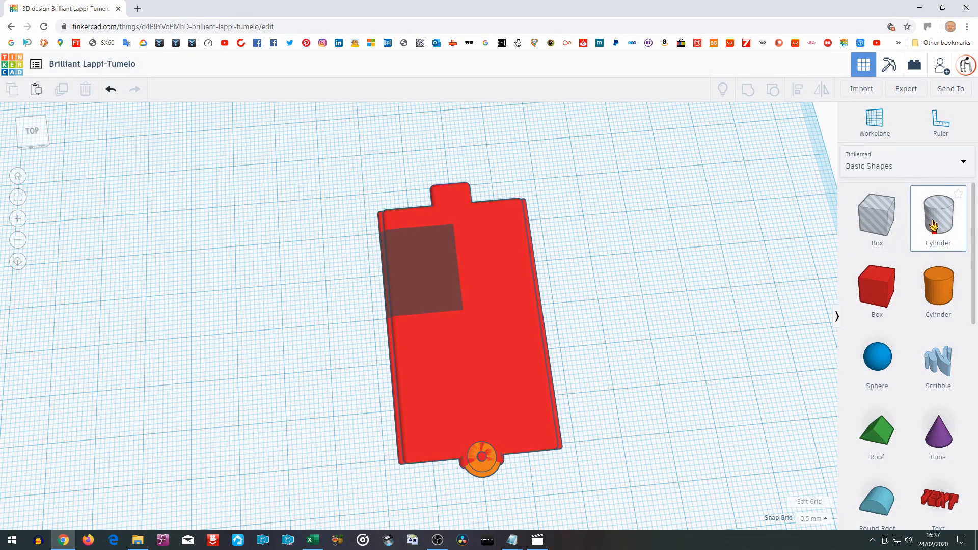
left_click_drag(934, 226, 764, 329)
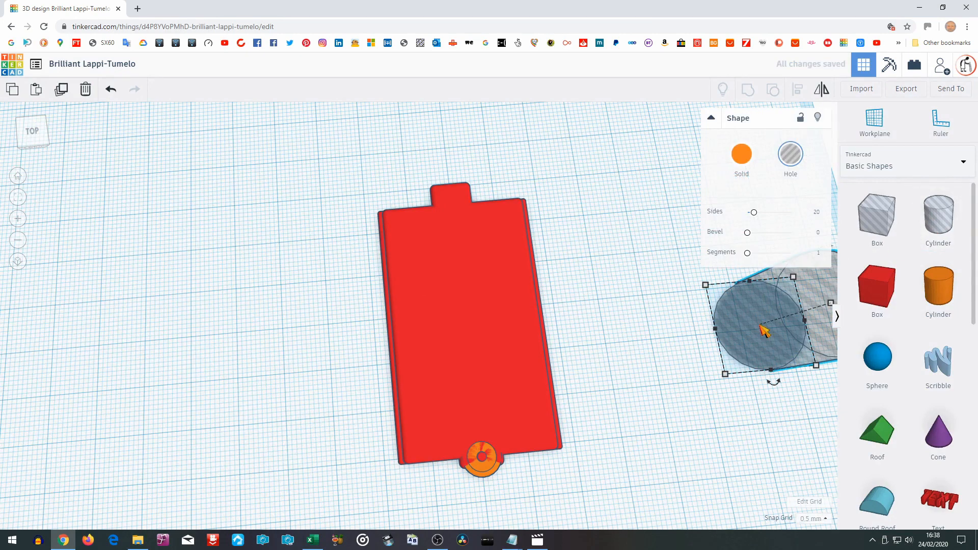
key("Left")
key("Left")
key("Left")
key("Left")
key("Left")
key("Left")
key("Left")
key("Left")
key("Left")
key("Left")
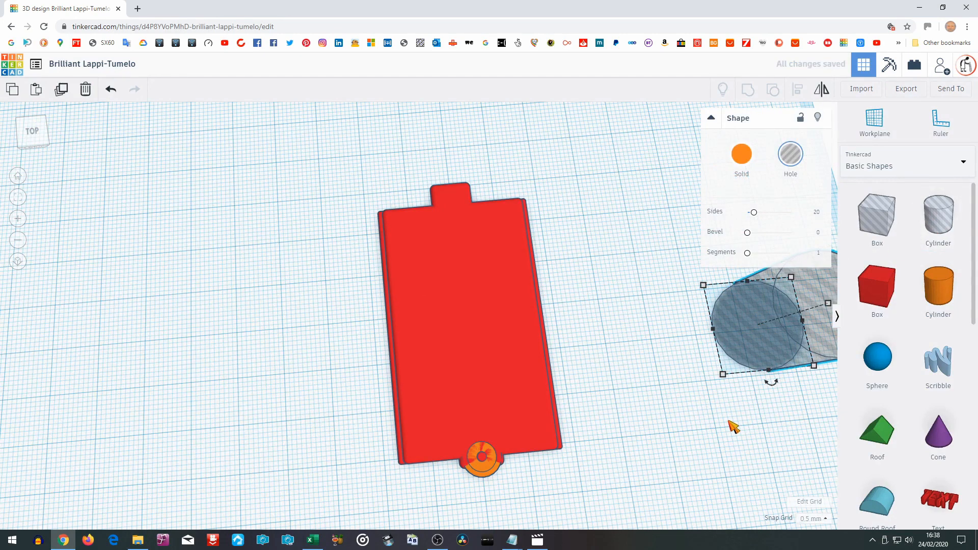
key("Left")
key("Left")
key("Left")
key("Left")
key("Left")
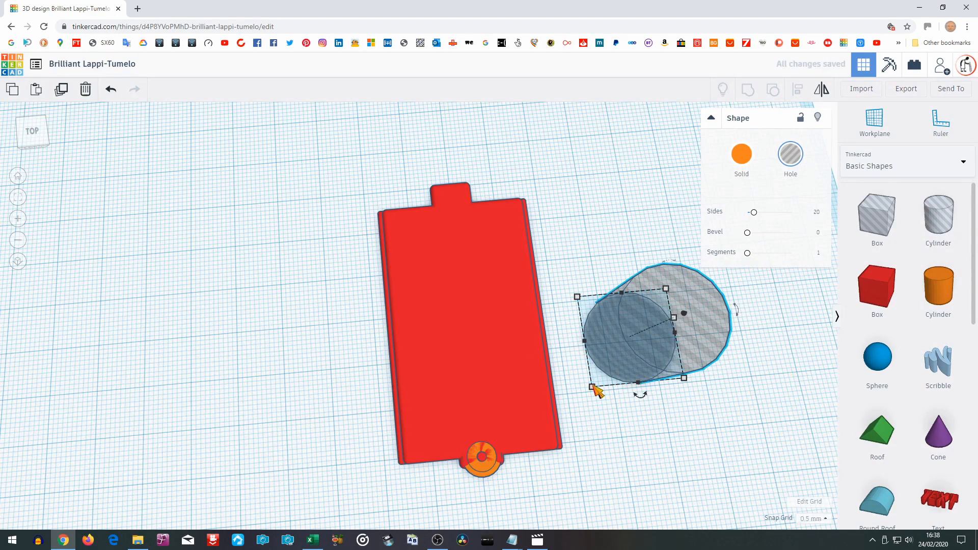
Set the cylinder hole's width and length to 2 mm each.
mouse_move(594, 389)
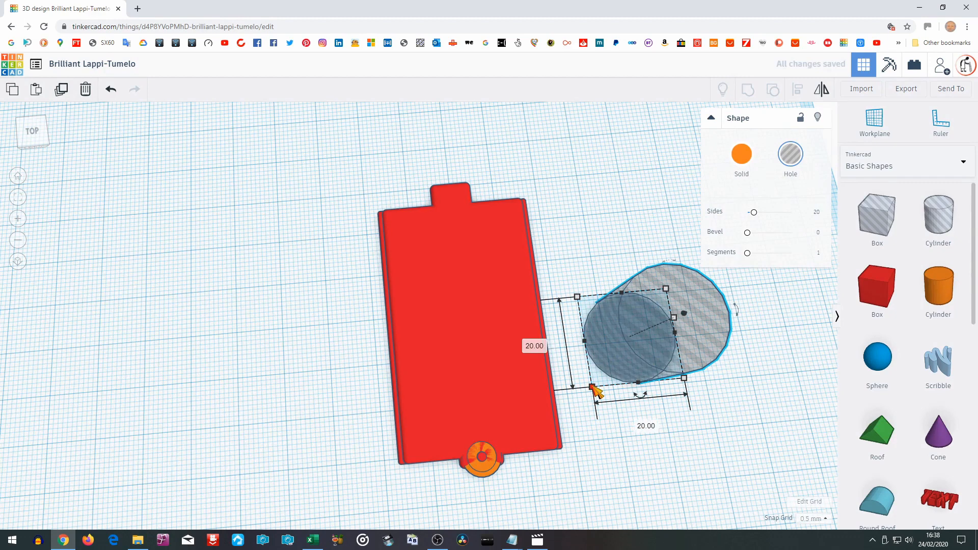
left_click(532, 345)
type("2")
key("Return")
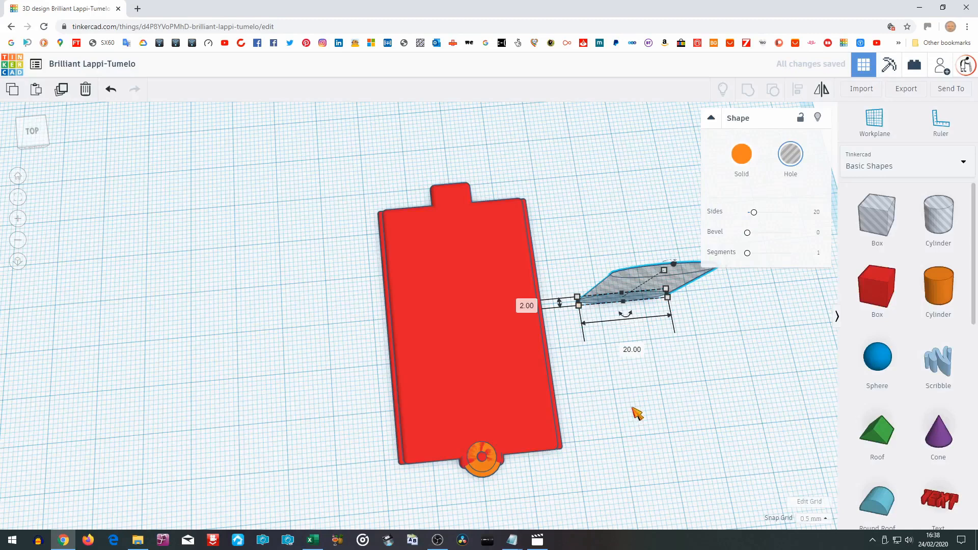
left_click(632, 350)
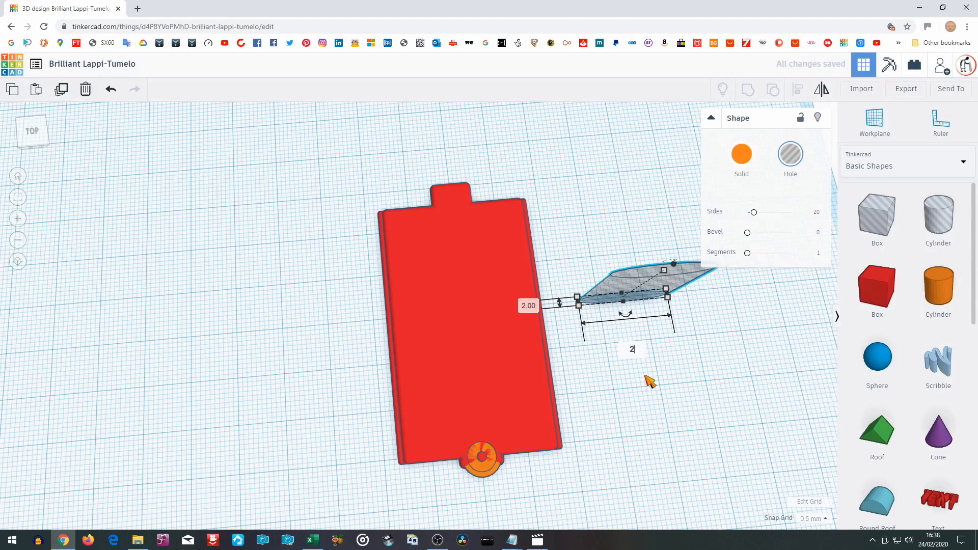
type("2")
key("Return")
right_click_drag(674, 402, 648, 431)
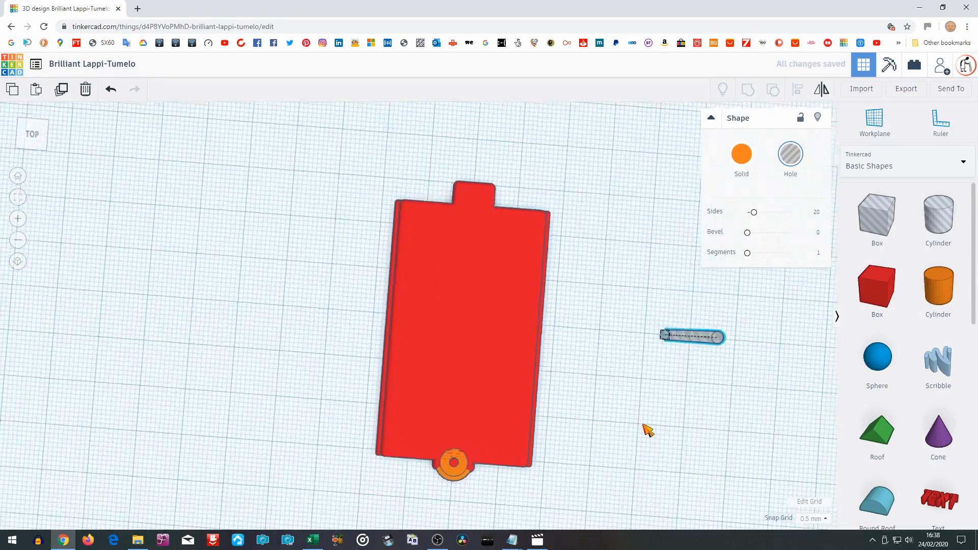
Move the cylinder hole forward and left until it is centred over the ring at the front tab.
key("Down")
key("Down")
key("Down")
key("Down")
key("Down")
key("Down")
key("Down")
key("Down")
key("Down")
key("Down")
key("Down")
key("Down")
key("Down")
key("Down")
key("Down")
key("Down")
key("Down")
key("Down")
key("Down")
key("Down")
key("Left")
key("Left")
key("Left")
key("Left")
key("Left")
key("Left")
key("Left")
key("Left")
key("Left")
key("Left")
key("Left")
key("Left")
key("Left")
key("Left")
key("Left")
key("Left")
key("Left")
key("Left")
key("Left")
key("Left")
key("Left")
key("Left")
key("Left")
key("Left")
key("Left")
key("Left")
key("Left")
key("Left")
key("Left")
key("Left")
key("Left")
key("Left")
key("Left")
key("Left")
key("Left")
key("Left")
key("Left")
key("Left")
key("Left")
key("Left")
key("Left")
key("Left")
key("Left")
key("Left")
key("Left")
key("Left")
key("Left")
key("Left")
key("Left")
key("Left")
key("Left")
key("Left")
key("Left")
key("Left")
key("Left")
key("Left")
key("Left")
key("Left")
key("Left")
key("Left")
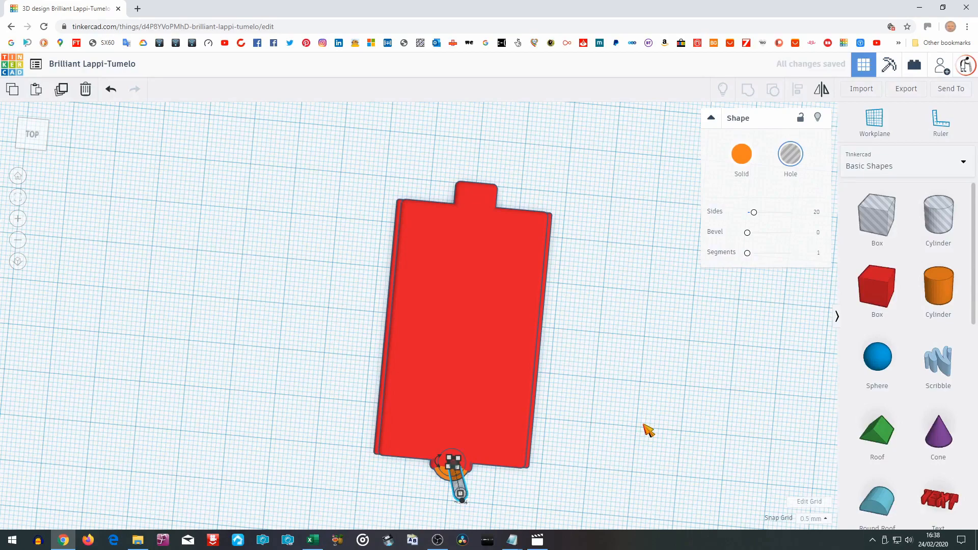
right_click_drag(631, 415, 626, 314)
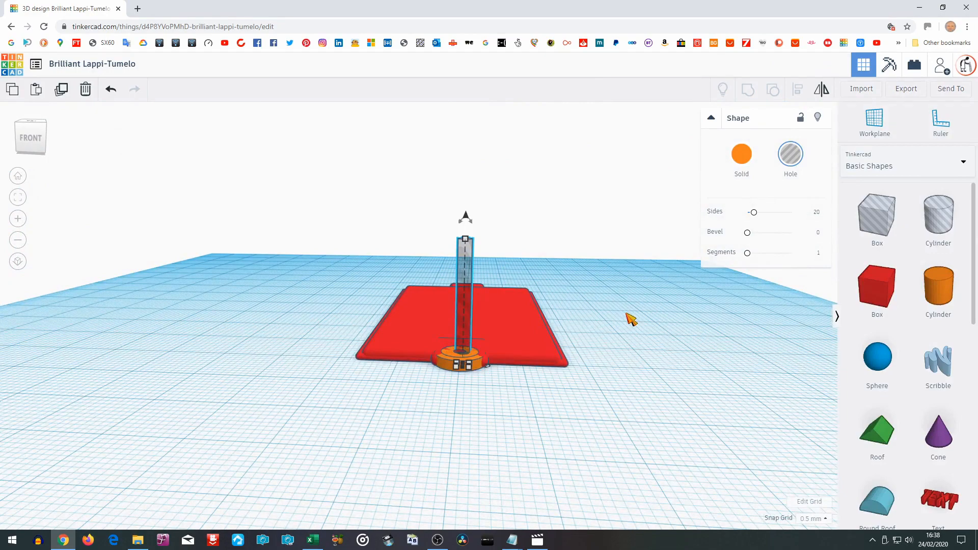
key("Left")
right_click_drag(628, 319, 478, 374)
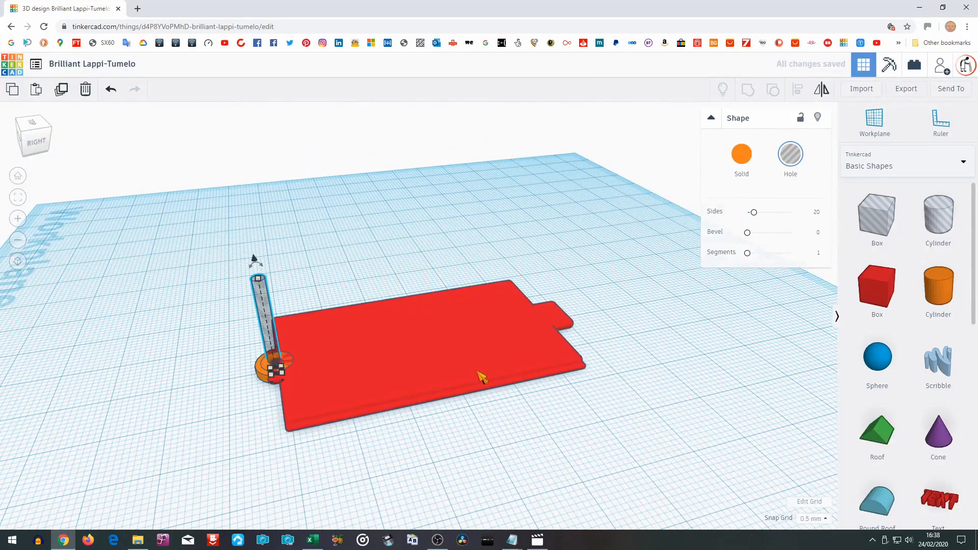
key("Right")
Reduce the height of the cylinder hole standing in the ring.
right_click_drag(297, 462, 579, 415)
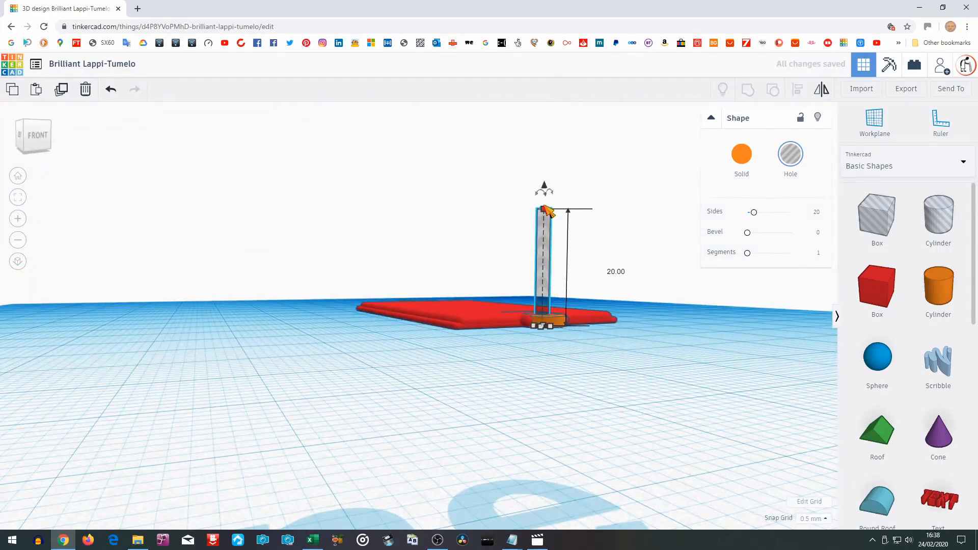
left_click(605, 270)
key("Return")
Group the plate, tabs, ring and cylinder hole into one shape so the hole is cut through the ring.
right_click_drag(646, 366, 532, 469)
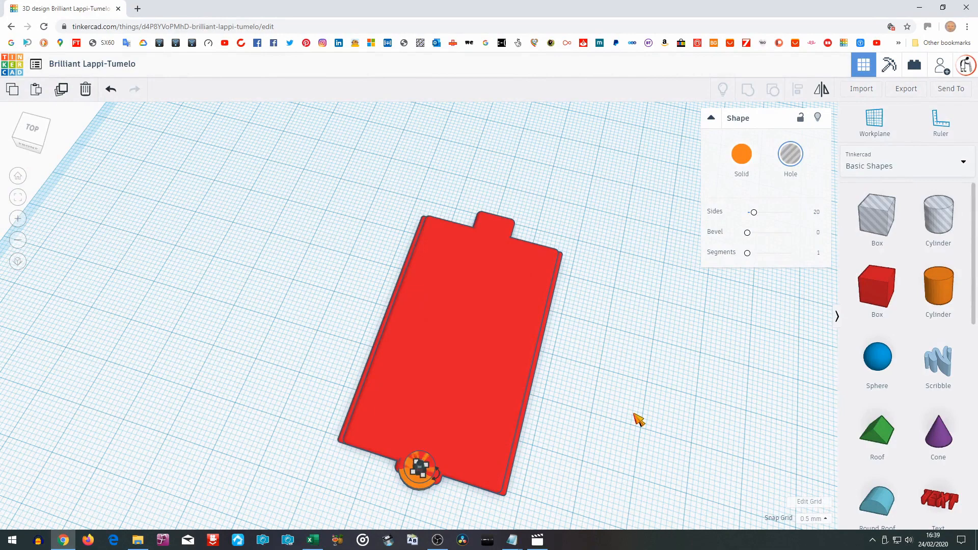
key("ctrl+a")
left_click(748, 90)
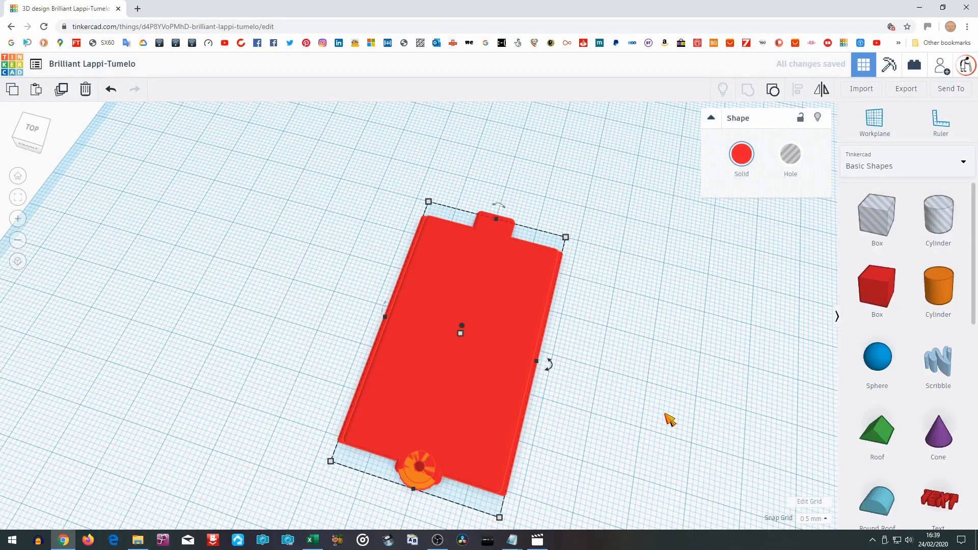
right_click_drag(653, 422, 687, 441)
left_click(680, 392)
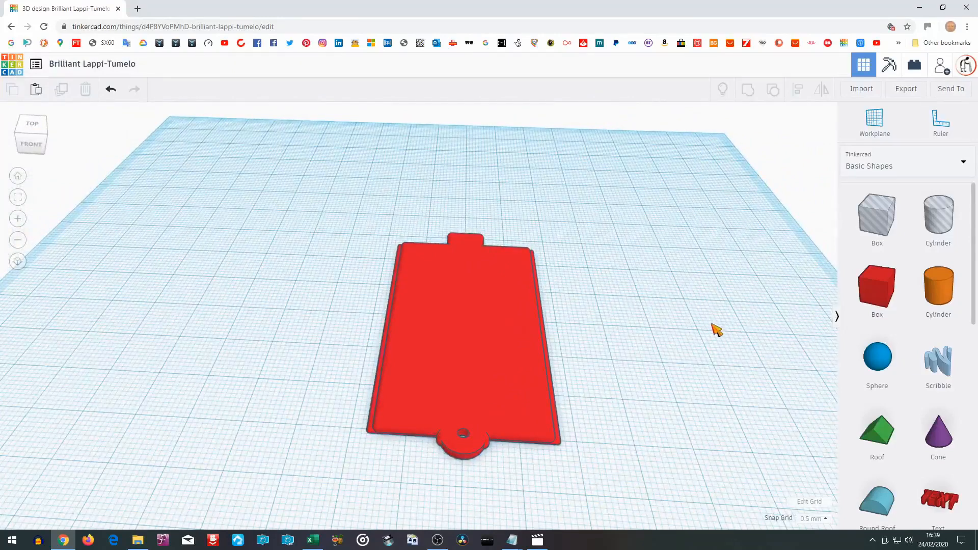
Import the GrandadIsAnOldMan Logo STL from the 3D files folder at a scale of 100.
left_click(866, 97)
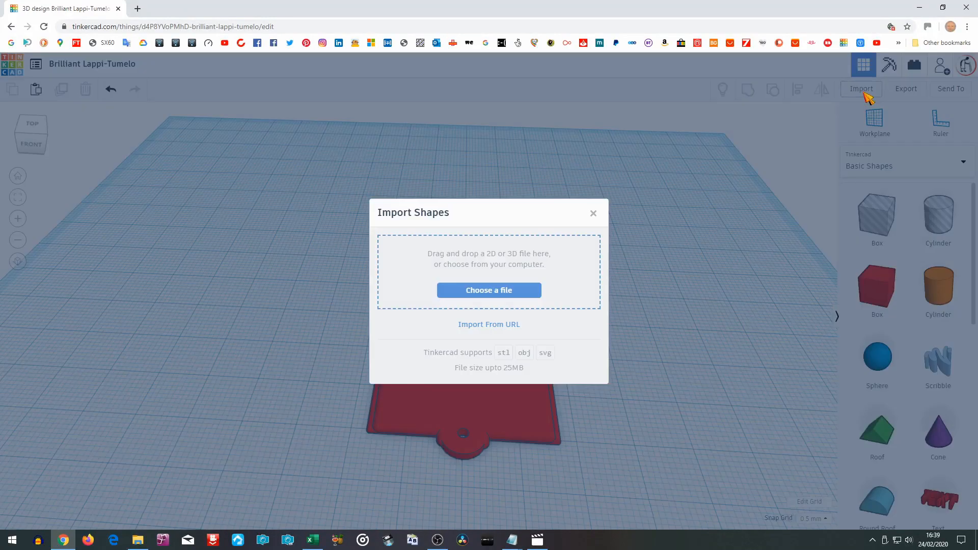
left_click(506, 293)
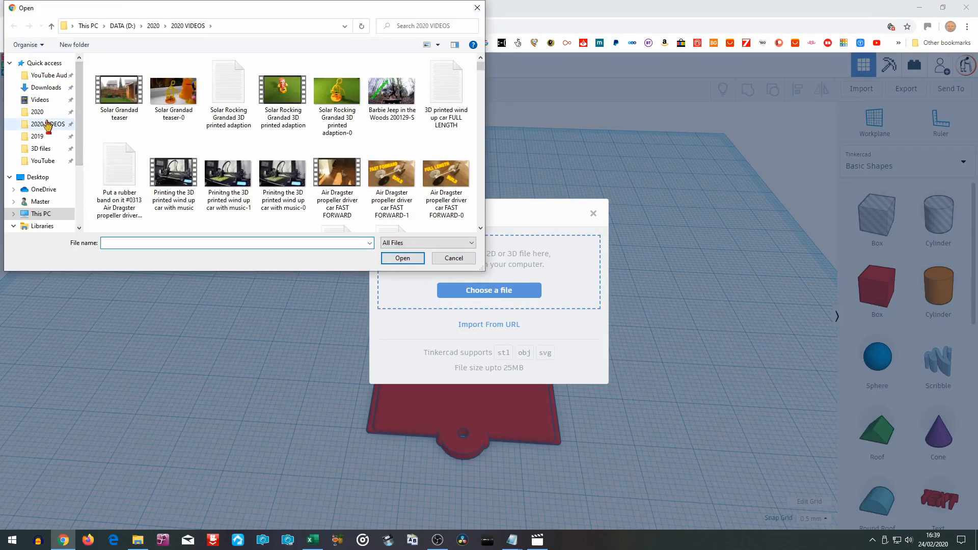
left_click(40, 149)
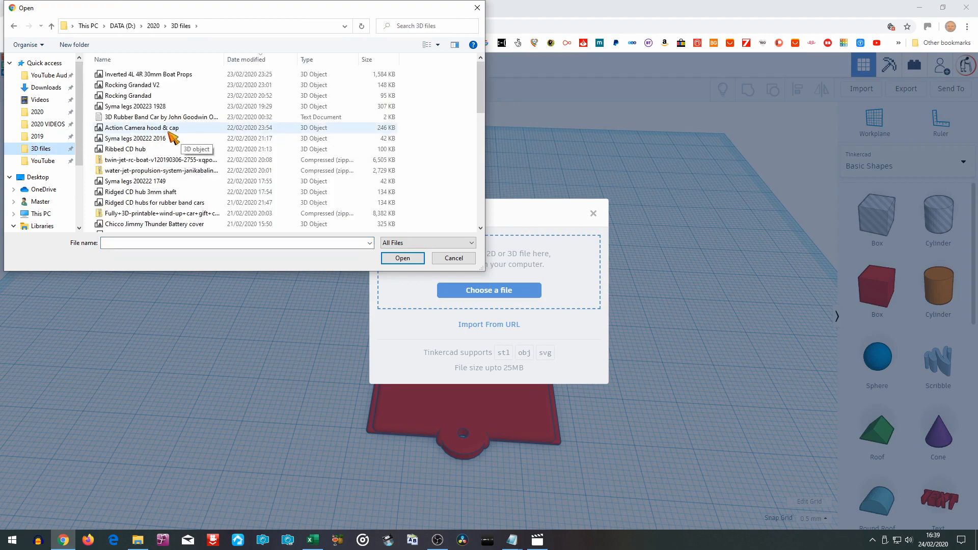
scroll(173, 137, "down", 1)
left_click(155, 228)
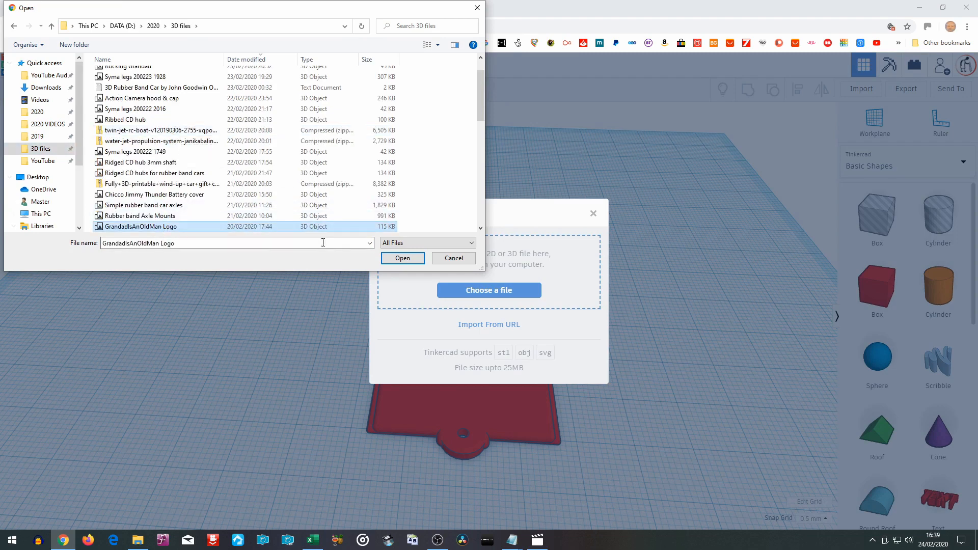
left_click(402, 257)
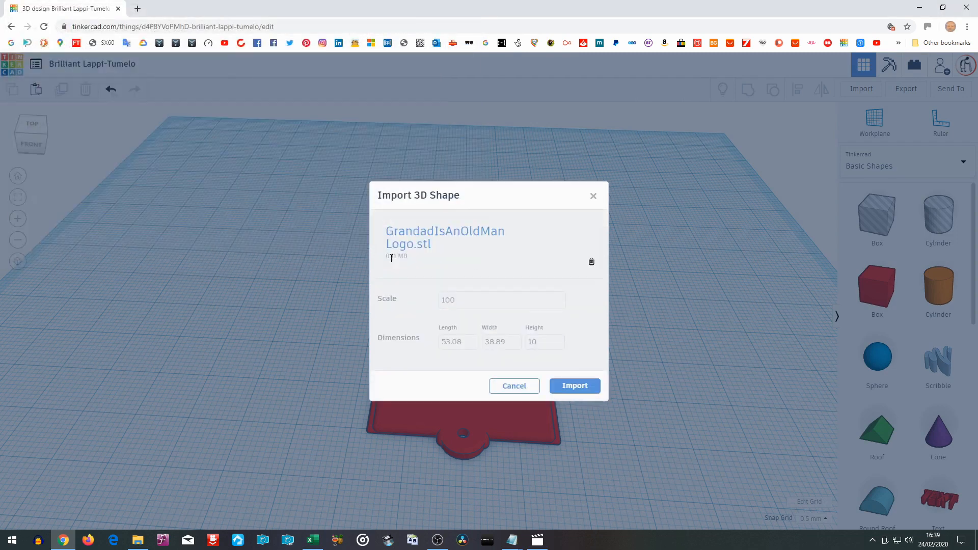
left_click(570, 390)
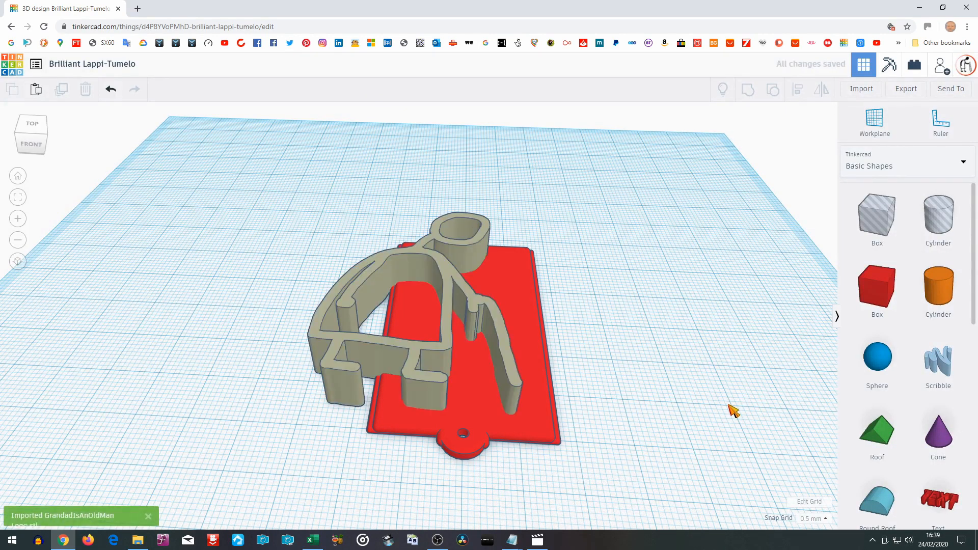
Scale the imported logo down to about 38 mm wide and 44 mm long.
left_click(320, 334)
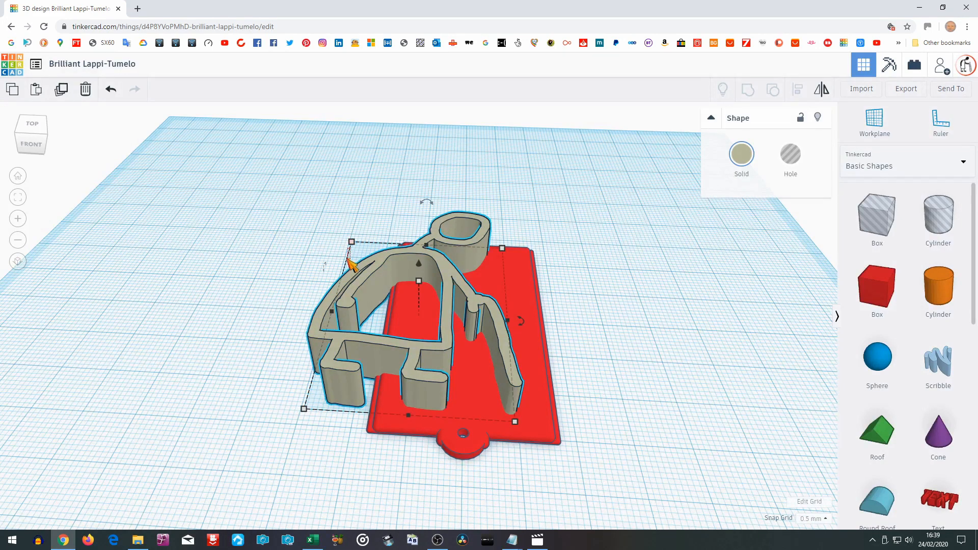
left_click(354, 257)
left_click(369, 275)
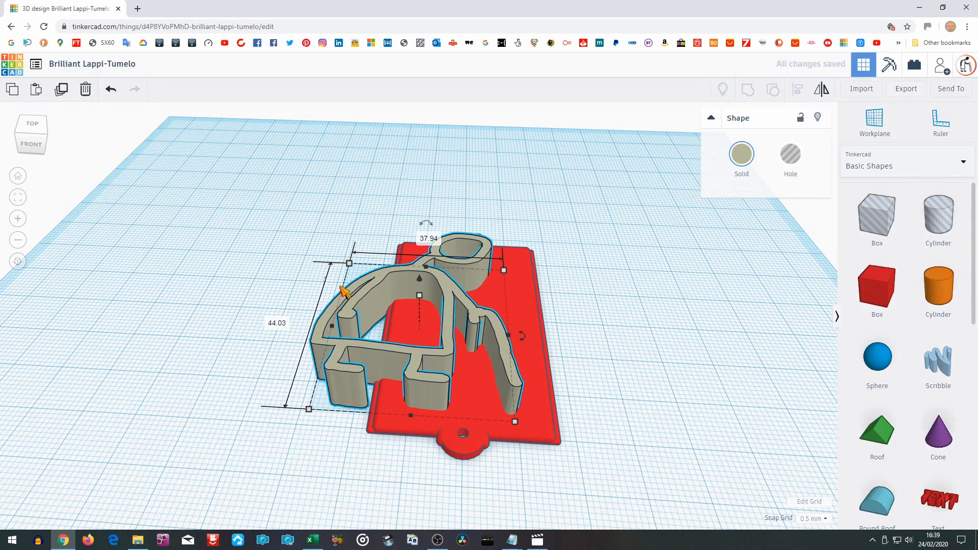
left_click(344, 275)
Resize the logo to 21 mm wide by 36 mm long and centre it across the plate's width.
right_click_drag(584, 298, 665, 456)
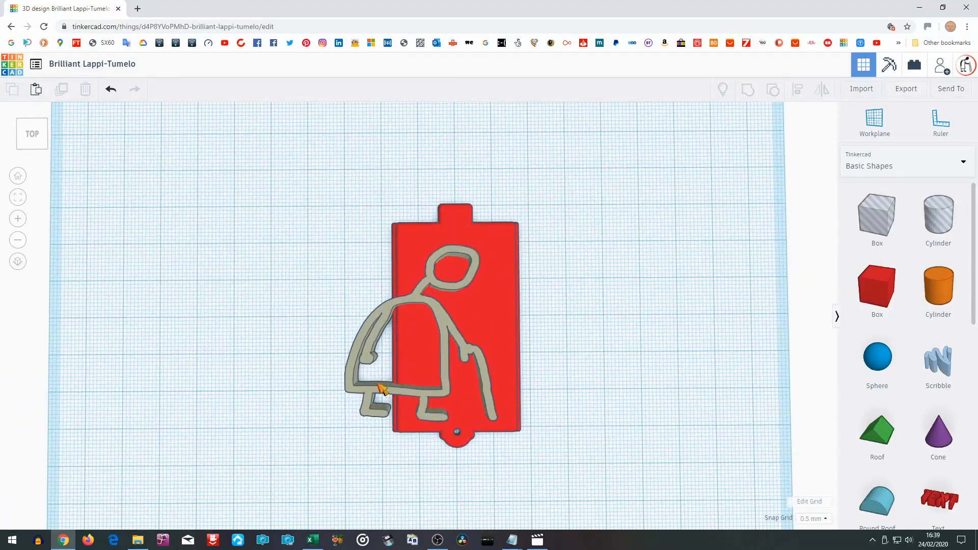
left_click(381, 323)
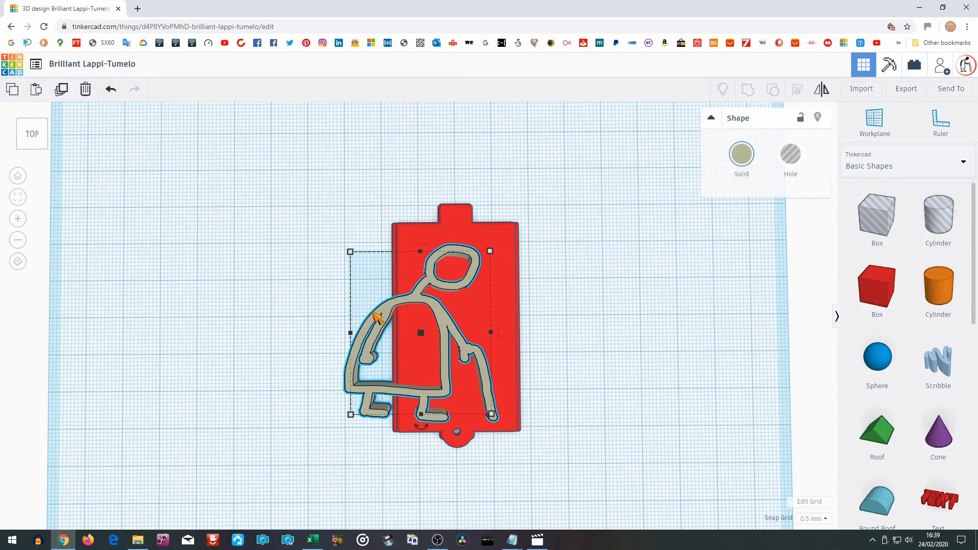
left_click_drag(351, 257, 412, 252)
left_click_drag(497, 418, 492, 385)
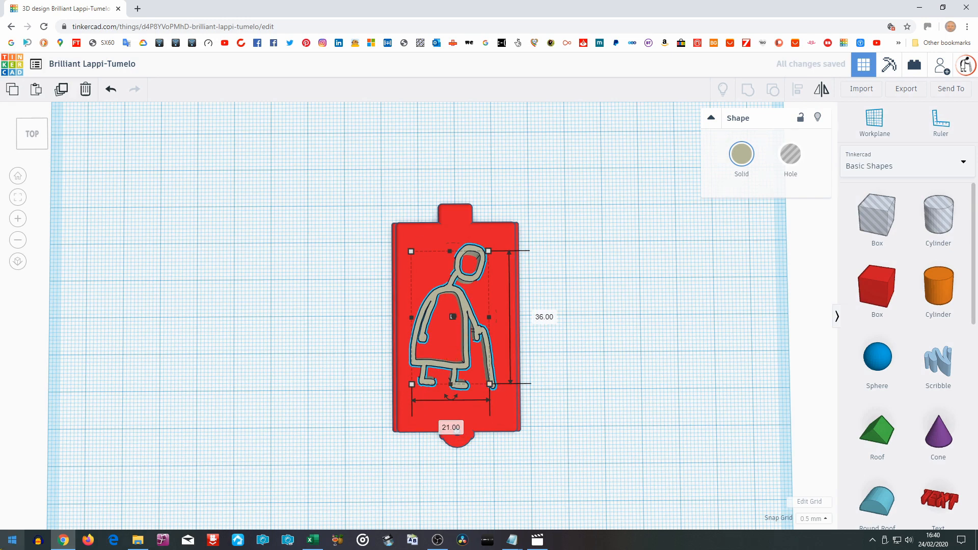
key("Right")
key("Right")
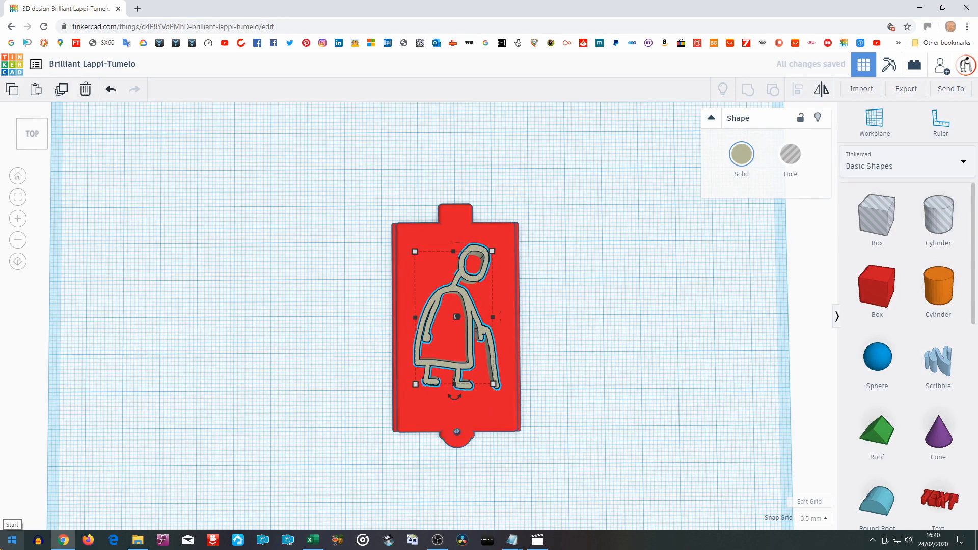
key("Right")
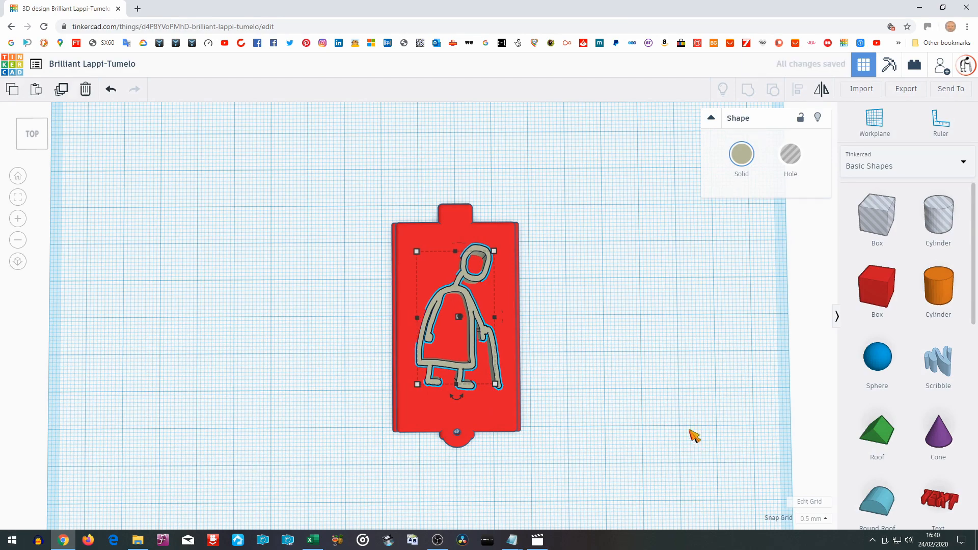
Set the logo's height to 3 mm.
right_click_drag(640, 306, 631, 168)
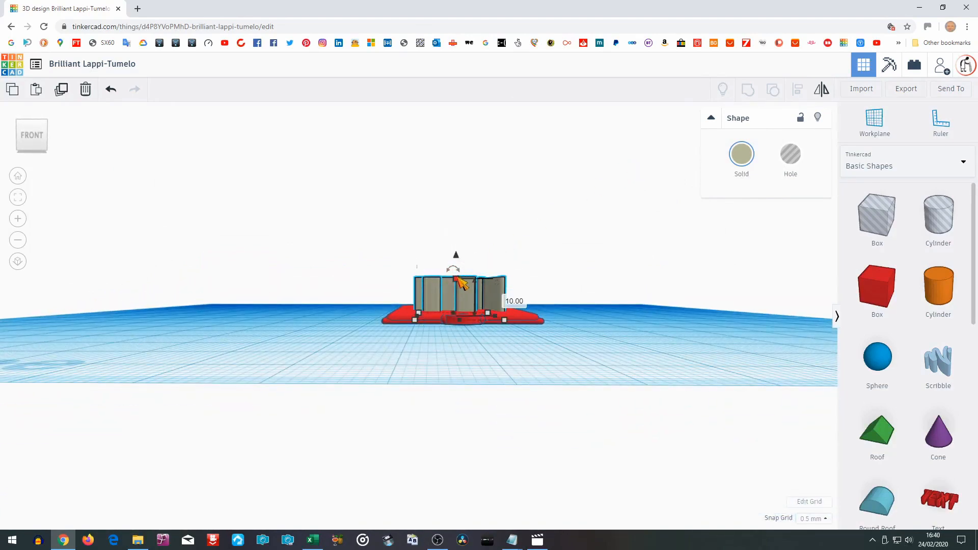
left_click(506, 298)
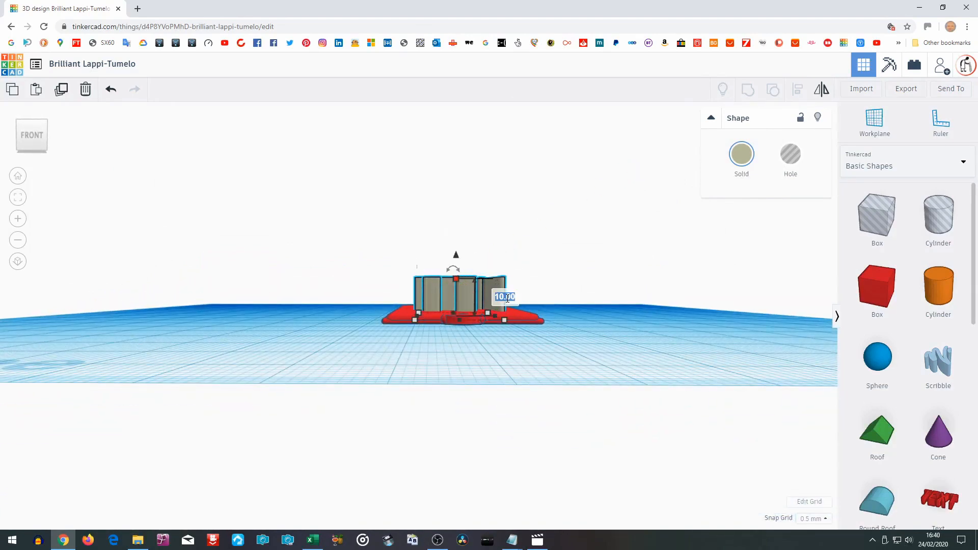
key("Return")
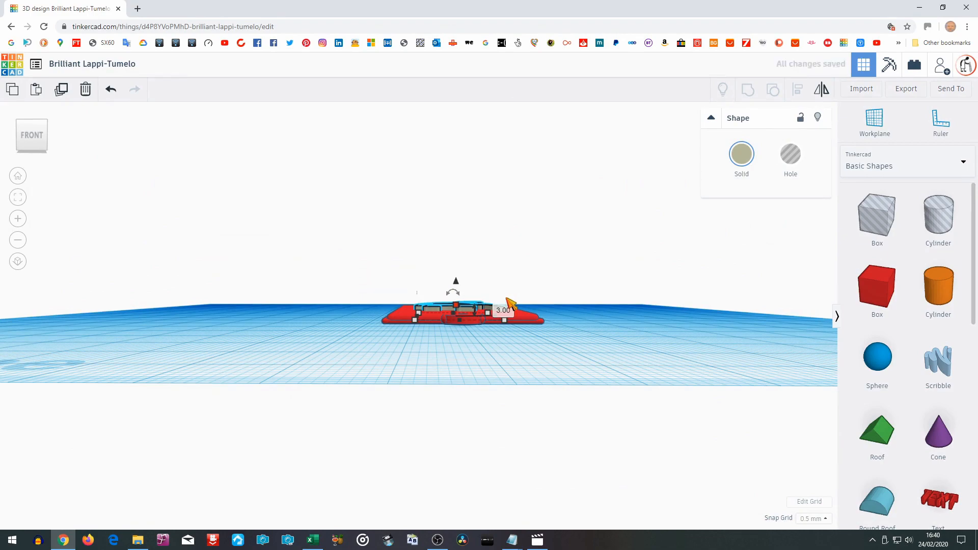
Set the logo's height to 2.5 mm.
right_click_drag(557, 272, 683, 327)
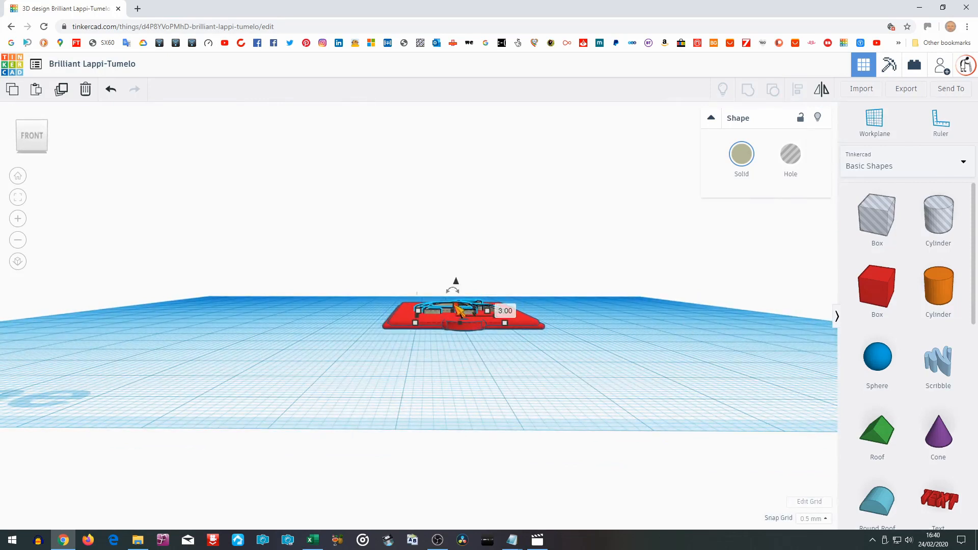
left_click(513, 312)
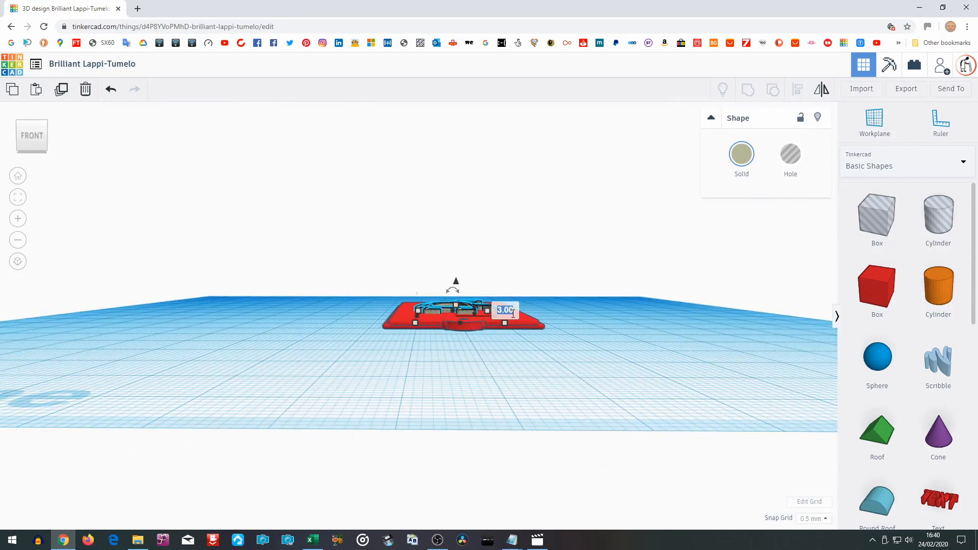
type("2.5")
key("Return")
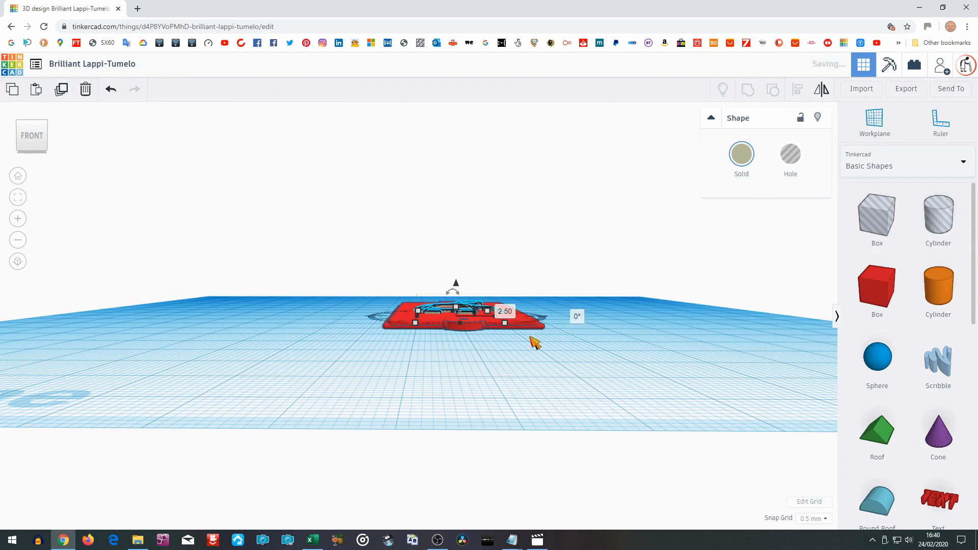
Group the logo with the plate into a single solid shape.
right_click_drag(581, 356, 619, 474)
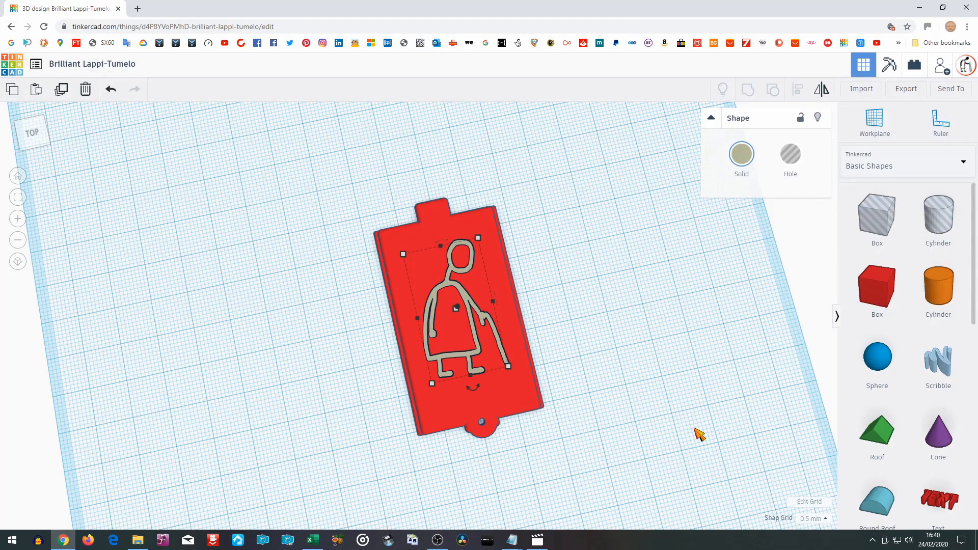
key("ctrl+a")
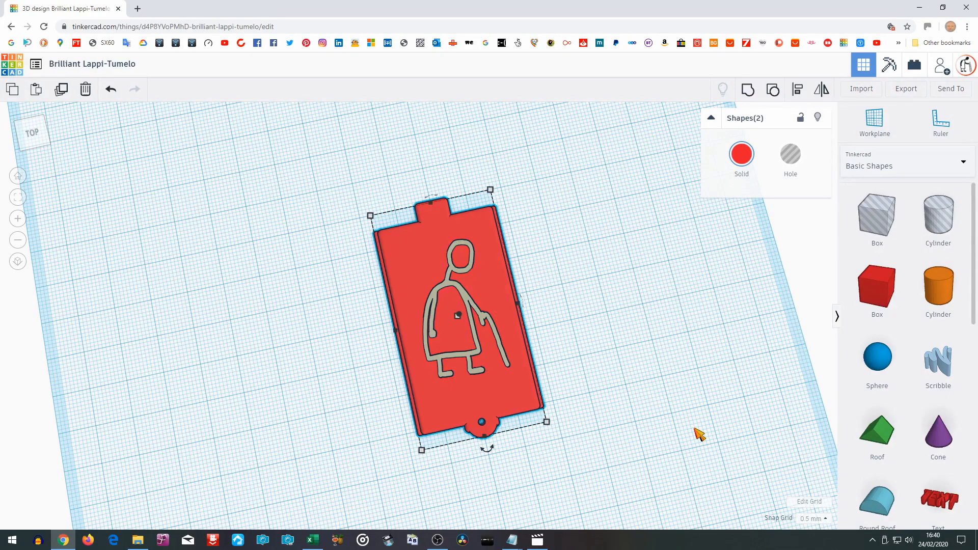
left_click(748, 92)
mouse_move(694, 382)
right_mouse_down()
mouse_move(701, 263)
mouse_move(635, 382)
mouse_move(603, 367)
mouse_move(557, 308)
mouse_move(557, 279)
mouse_move(662, 292)
mouse_move(679, 374)
right_mouse_up()
left_click(635, 382)
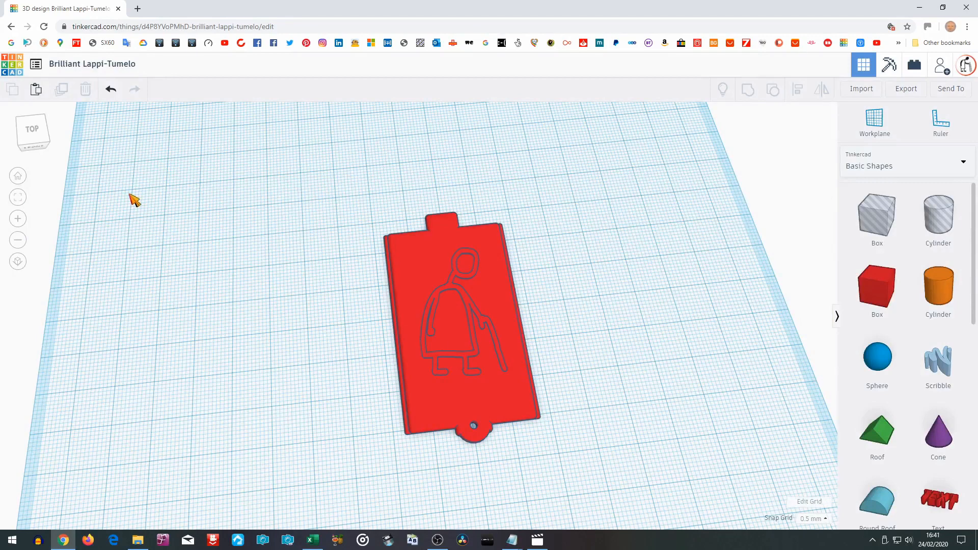
Return to the dashboard, download the Brilliant Lappi-Tumelo design as an STL file, and close its details.
left_click(15, 75)
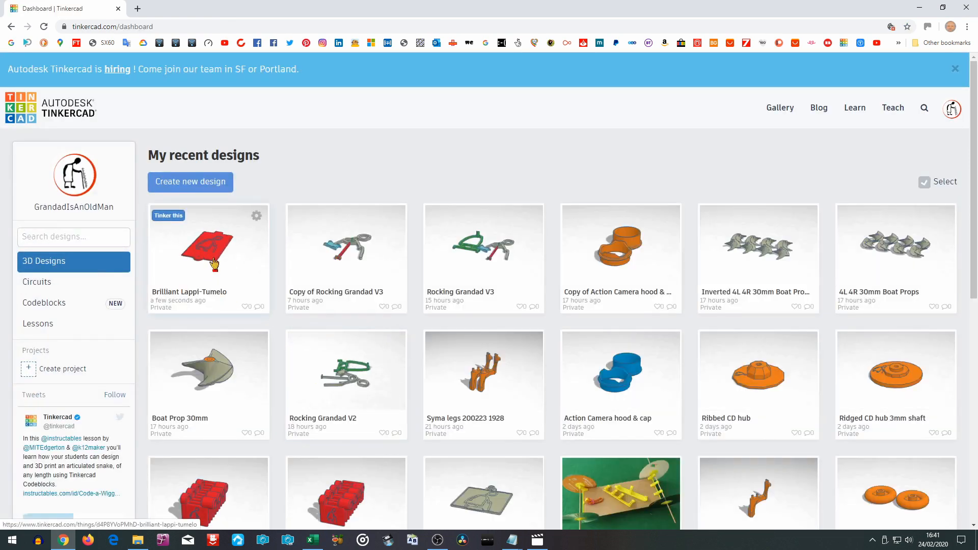
left_click(214, 263)
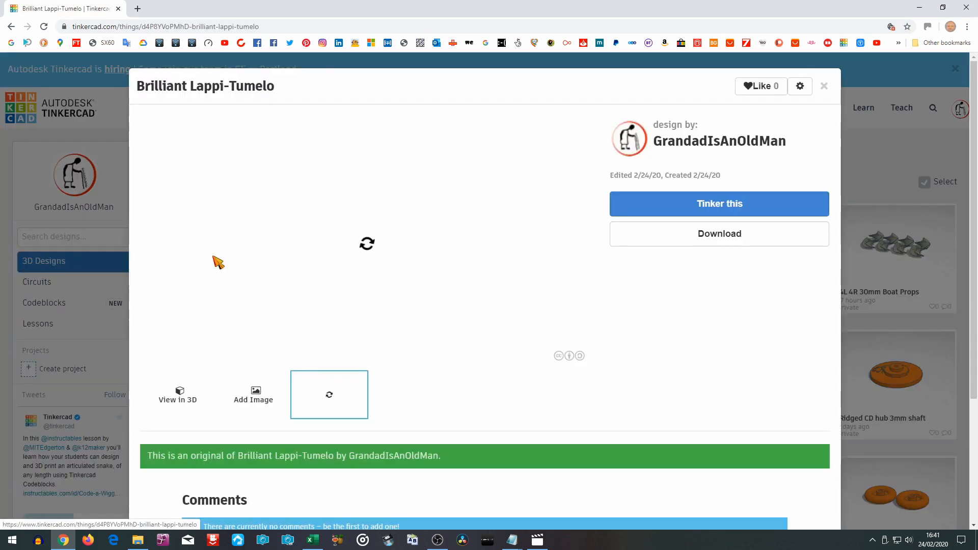
left_click(716, 237)
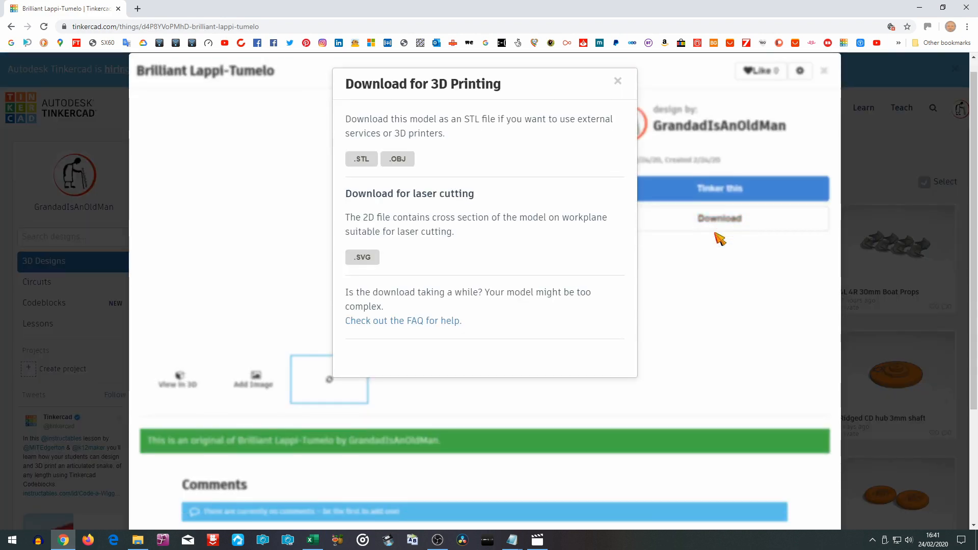
left_click(359, 160)
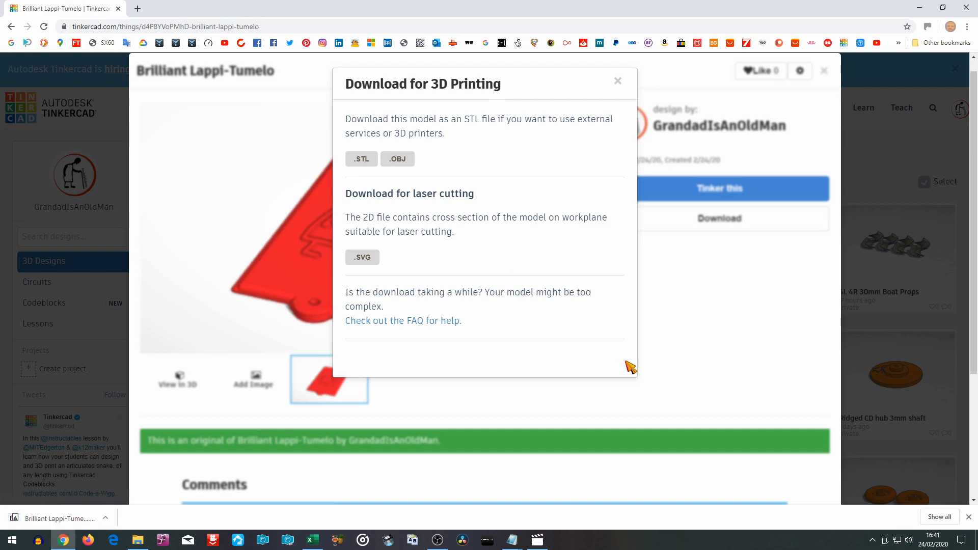
left_click(618, 81)
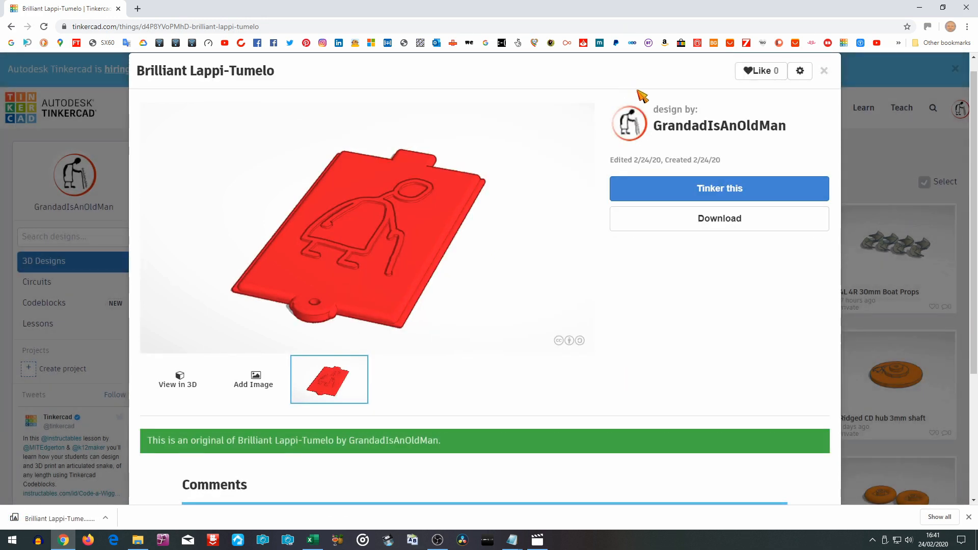
left_click(823, 72)
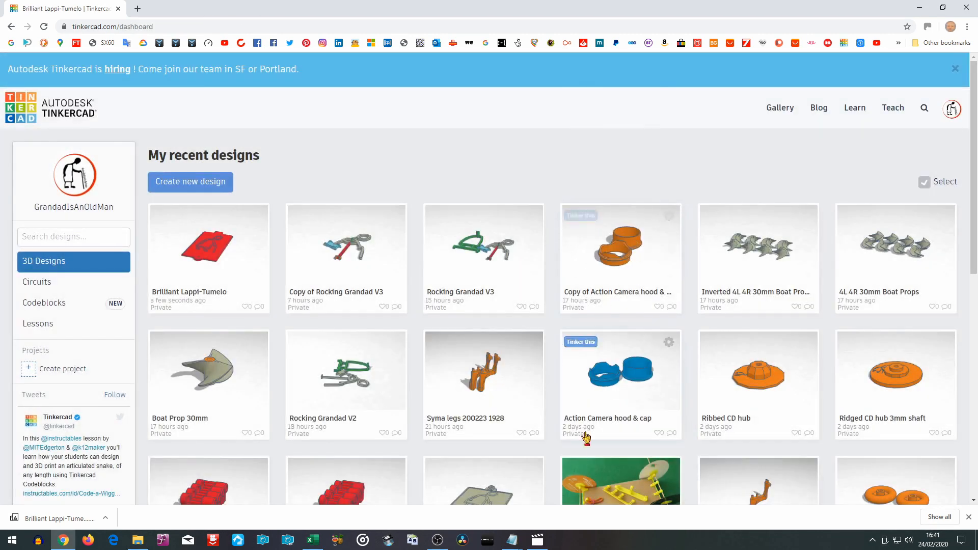
Switch to Creality Slicer and load the Brilliant Lappi-Tumelo model from the Downloads folder.
left_click(486, 543)
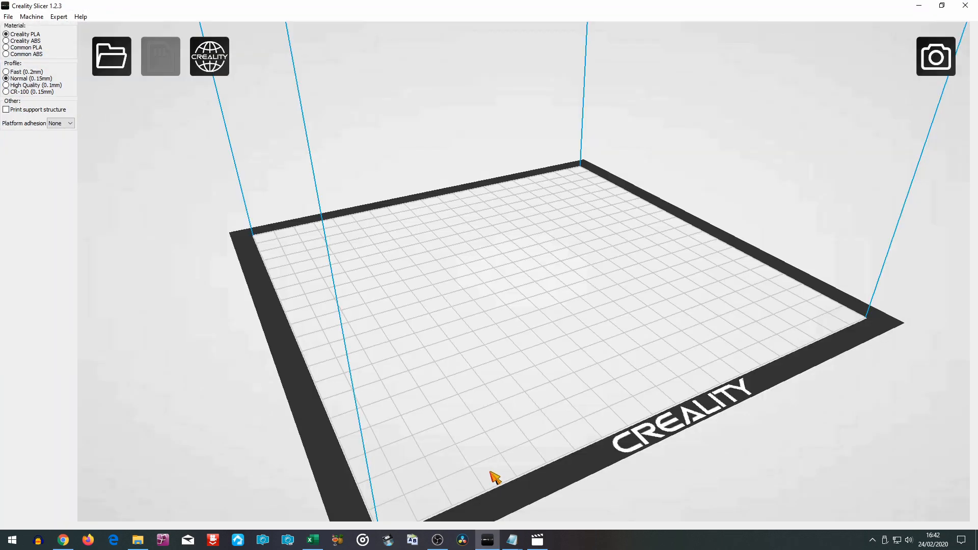
left_click(115, 58)
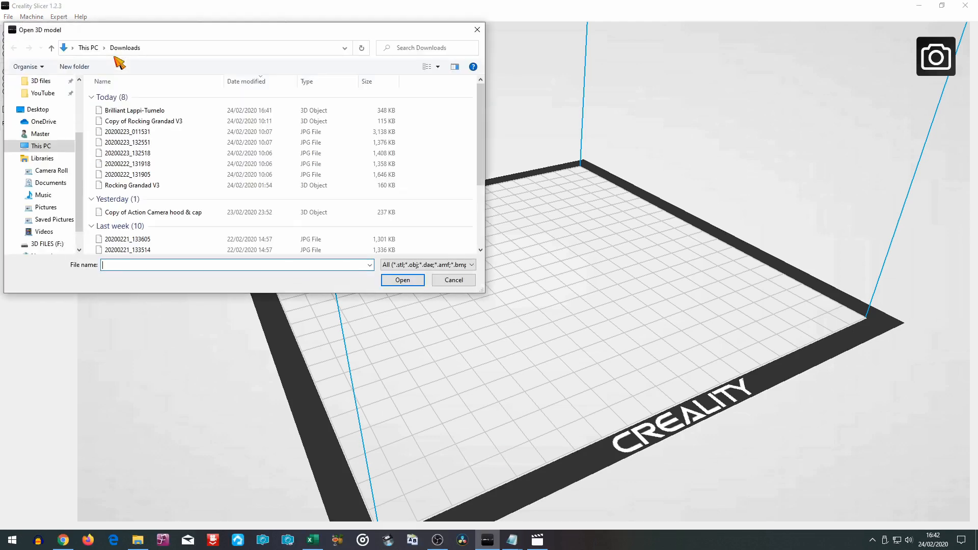
left_click(142, 116)
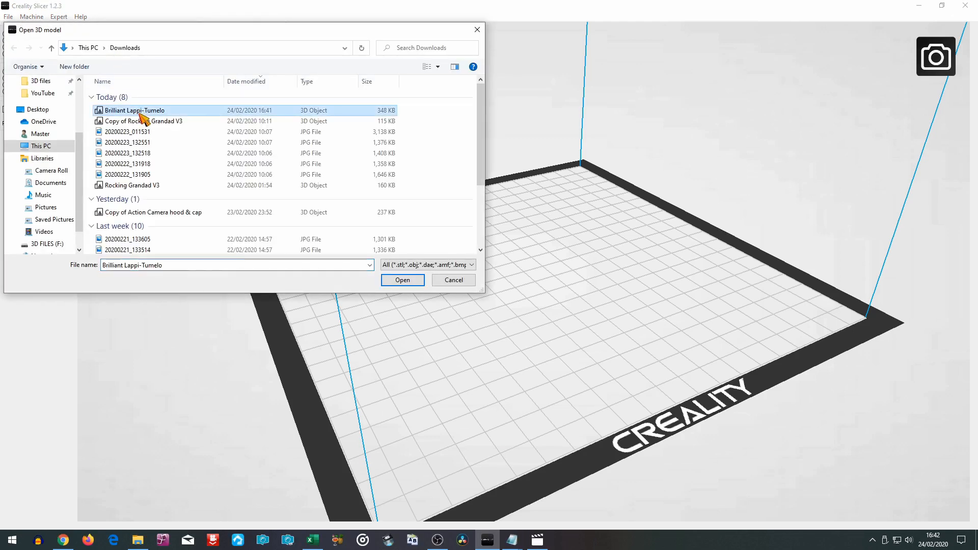
left_click(402, 280)
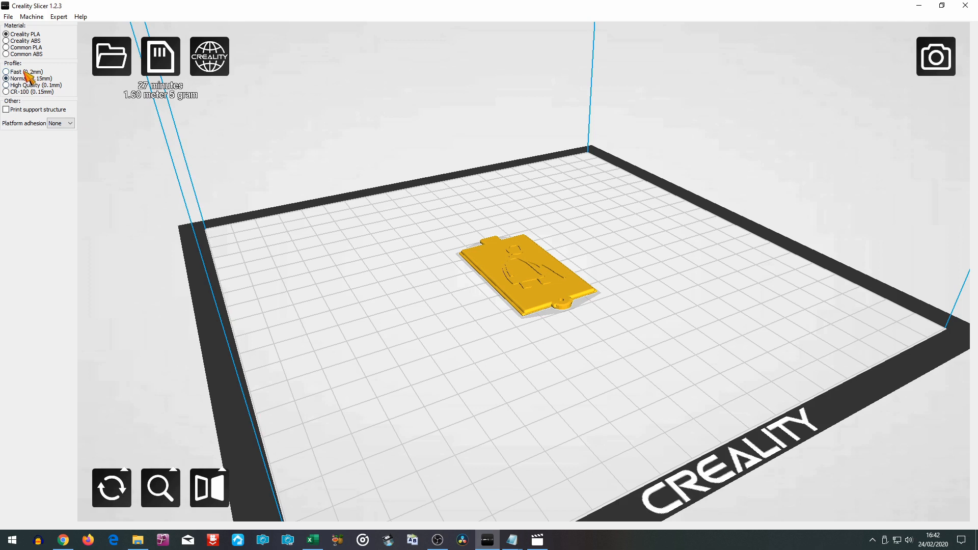
Choose the Fast (0.2mm) profile, save the sliced print to the SD card, and close the slicer.
left_click(39, 73)
left_click(166, 63)
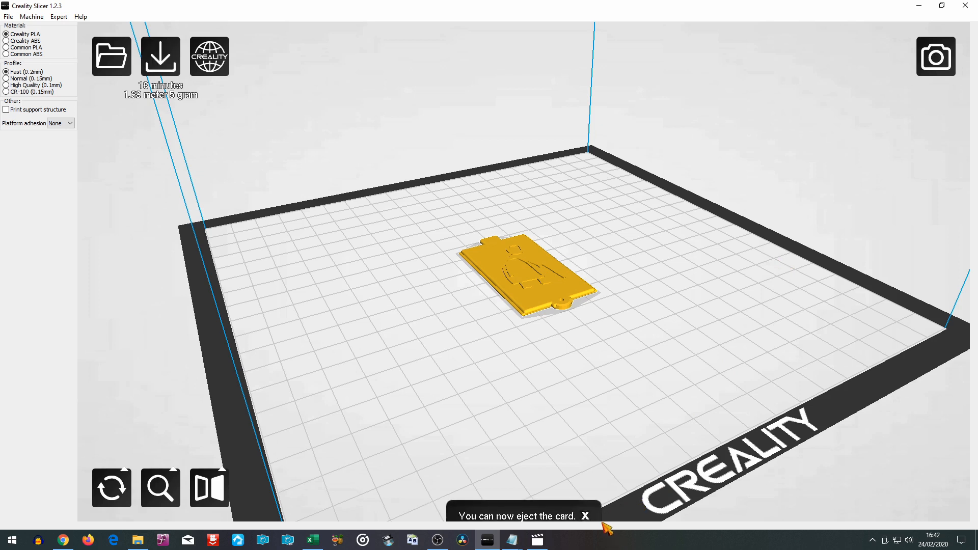
left_click(585, 515)
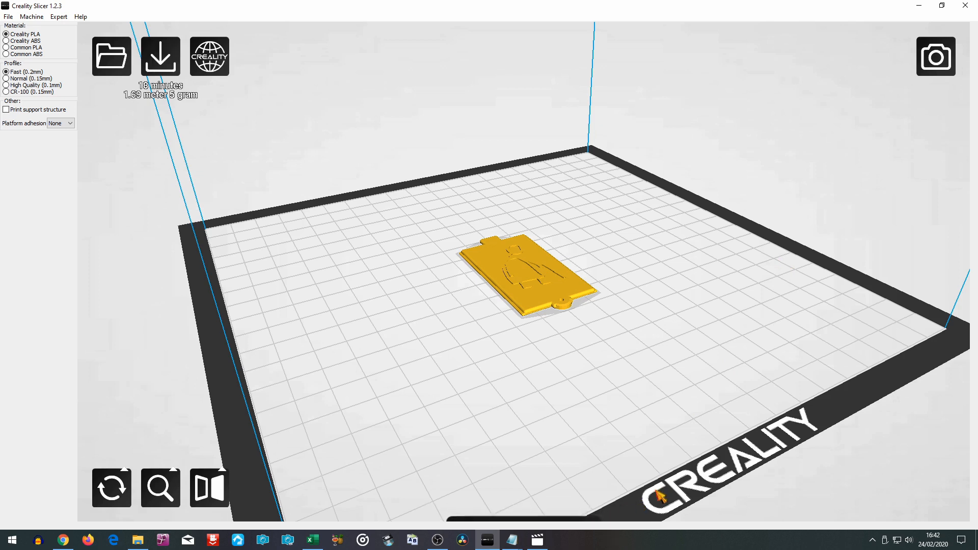
left_click(966, 6)
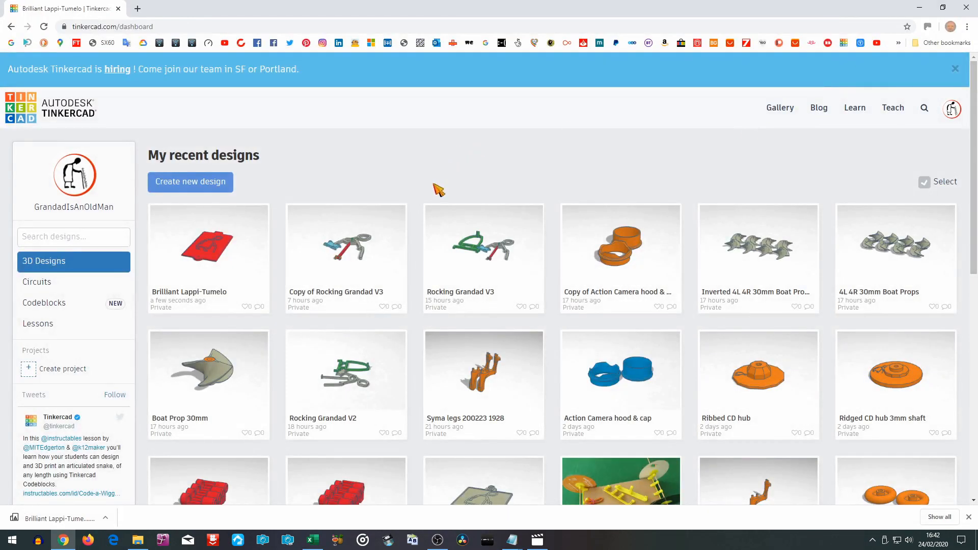